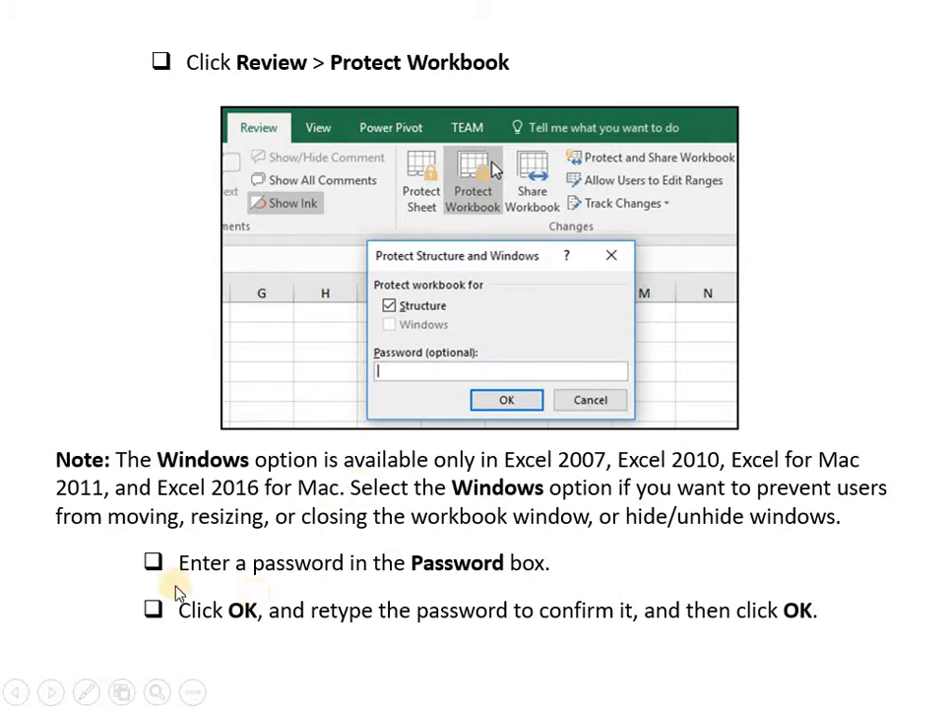
Advance through the remaining slides on protecting and exporting workbooks, and end the slide show at the closing slide.
{"action": "left_click", "coordinate": [52, 693]}
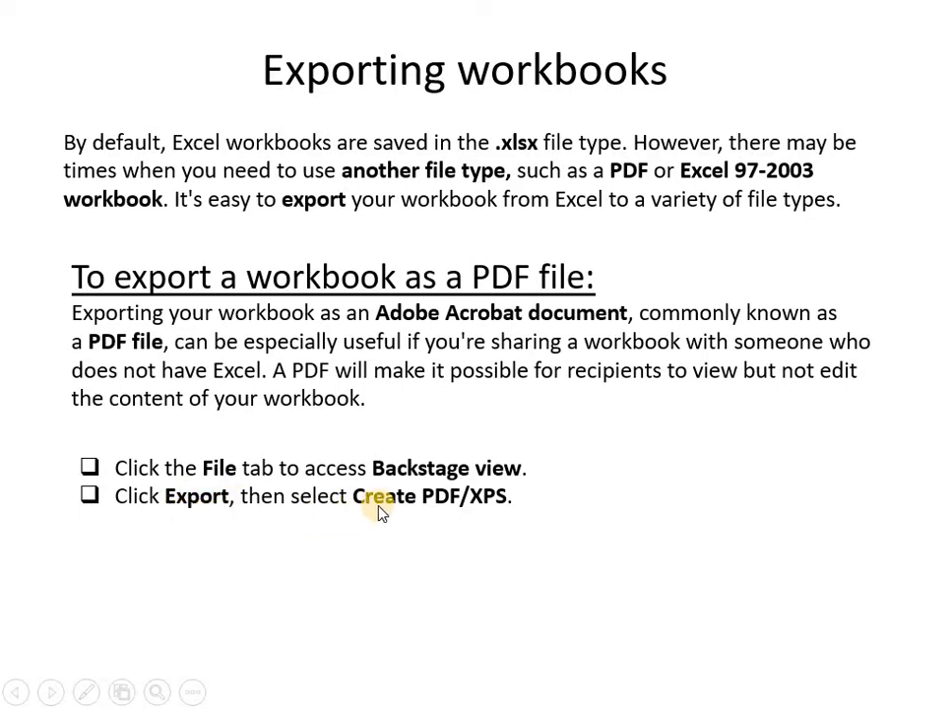
{"action": "left_click", "coordinate": [52, 694]}
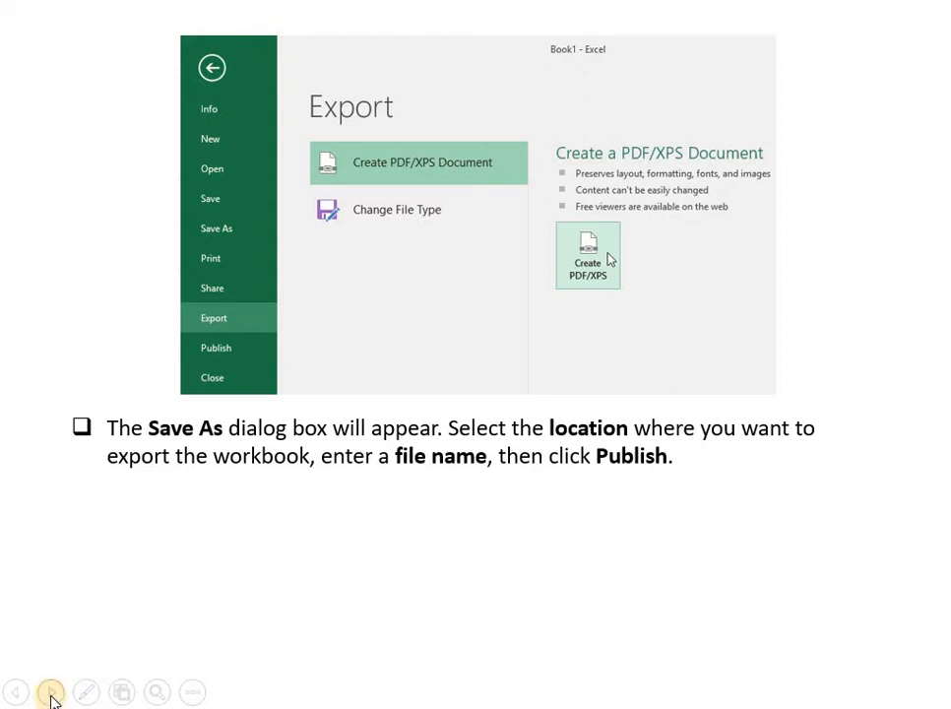
{"action": "left_click", "coordinate": [52, 695]}
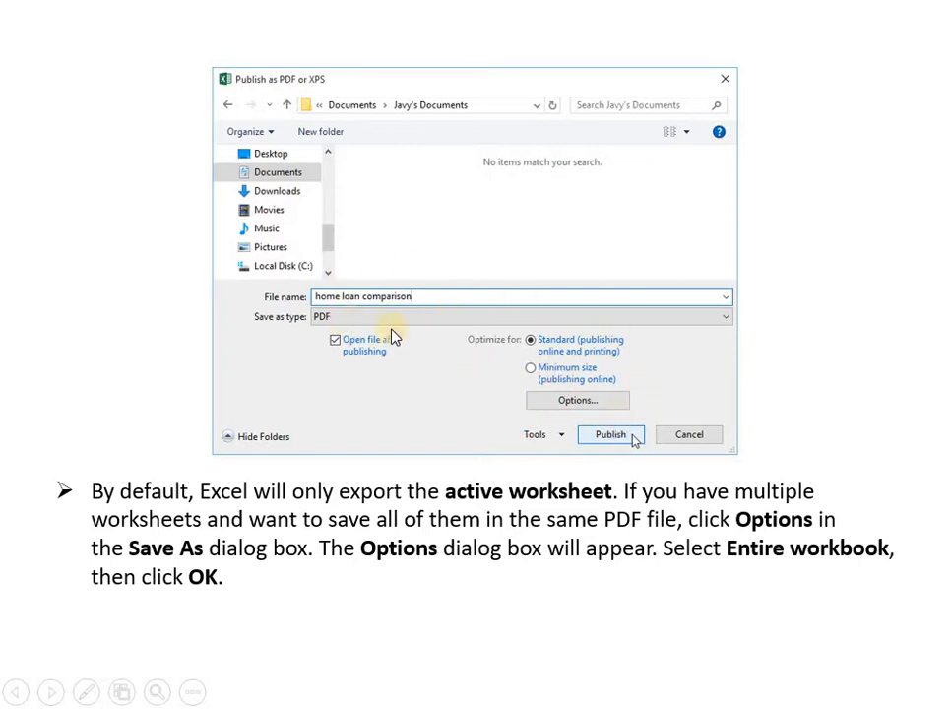
{"action": "left_click", "coordinate": [46, 693]}
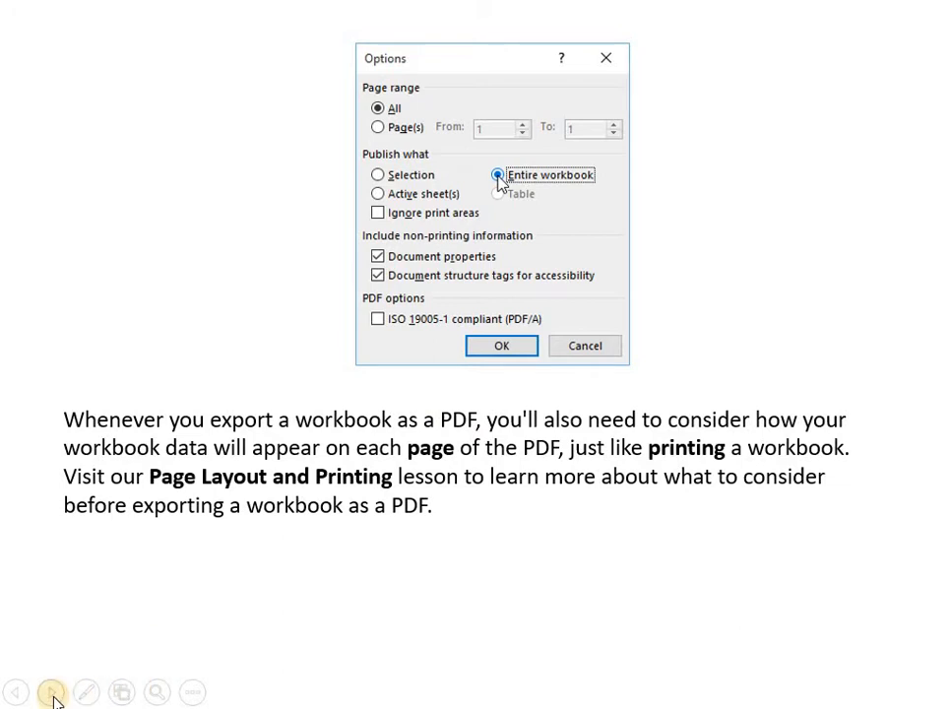
{"action": "left_click", "coordinate": [52, 694]}
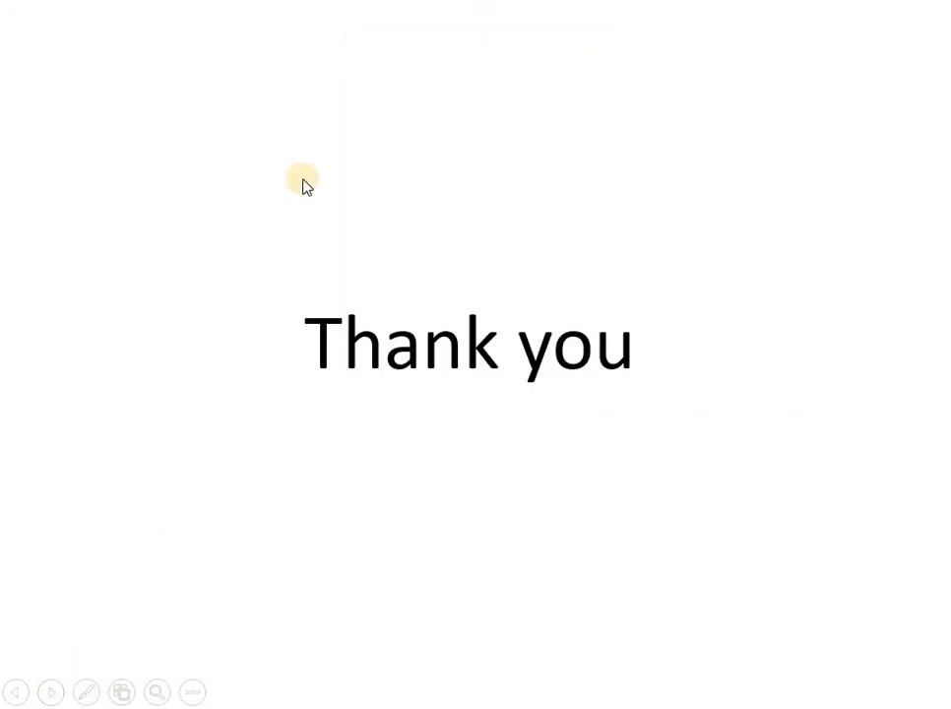
{"action": "right_click", "coordinate": [338, 169]}
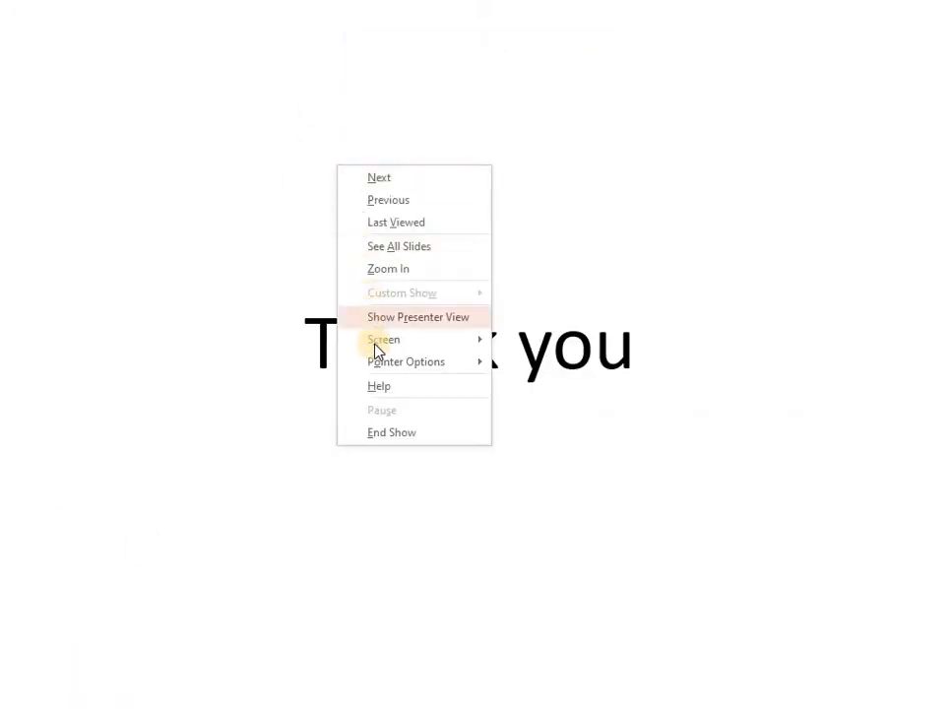
{"action": "left_click", "coordinate": [368, 432]}
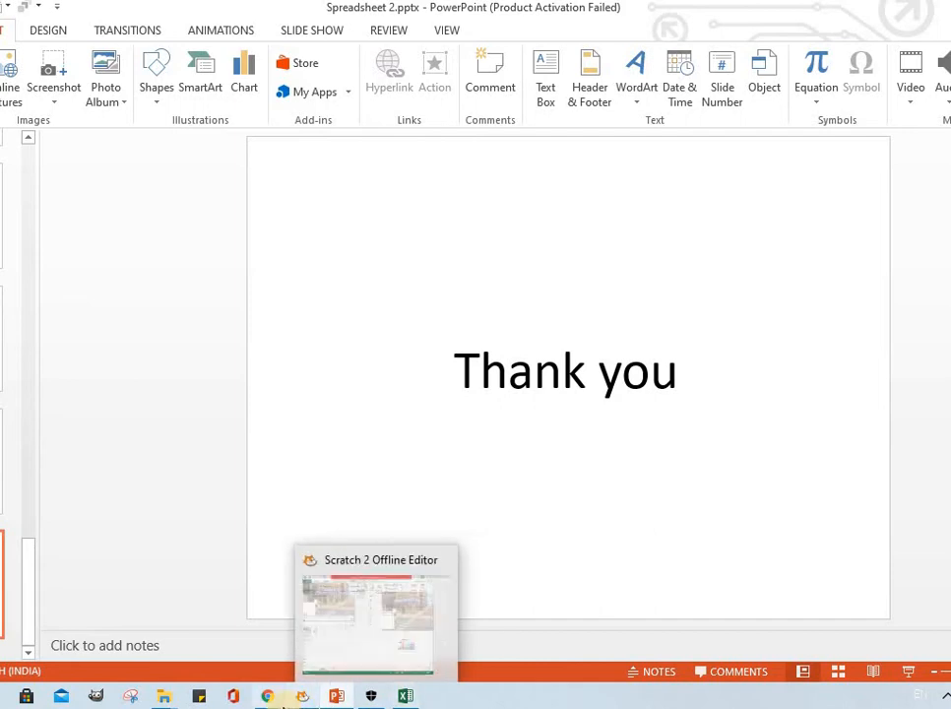
Switch to the Meet Attendance spreadsheet in Chrome, freeze one row at the header, and check it against the scrolled participant list.
{"action": "mouse_move", "coordinate": [267, 696]}
{"action": "left_click", "coordinate": [297, 647]}
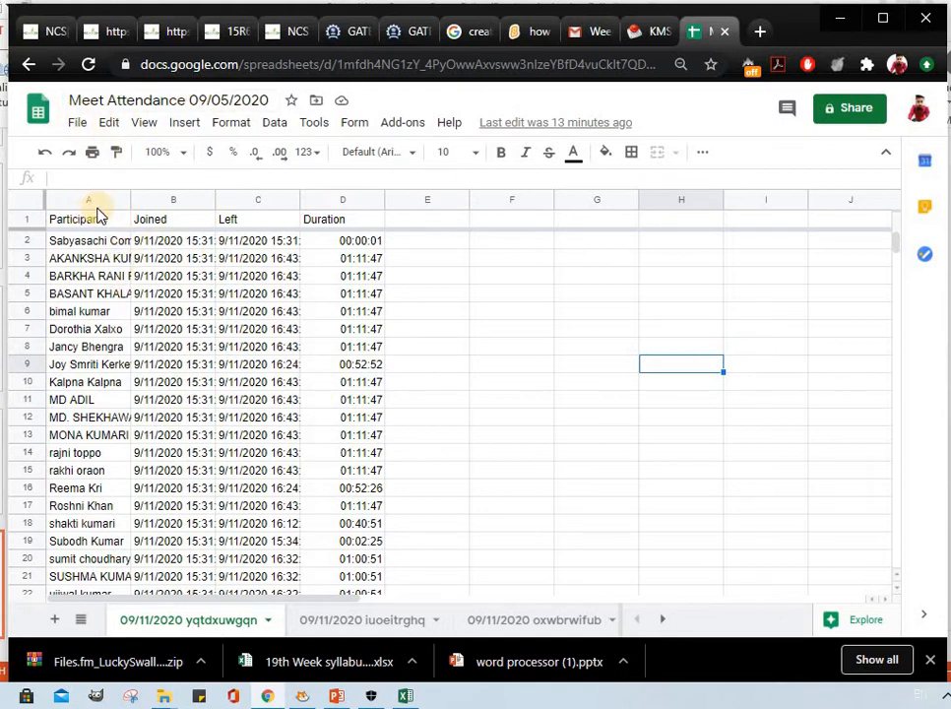
{"action": "left_click_drag", "start_coordinate": [86, 223], "coordinate": [361, 220]}
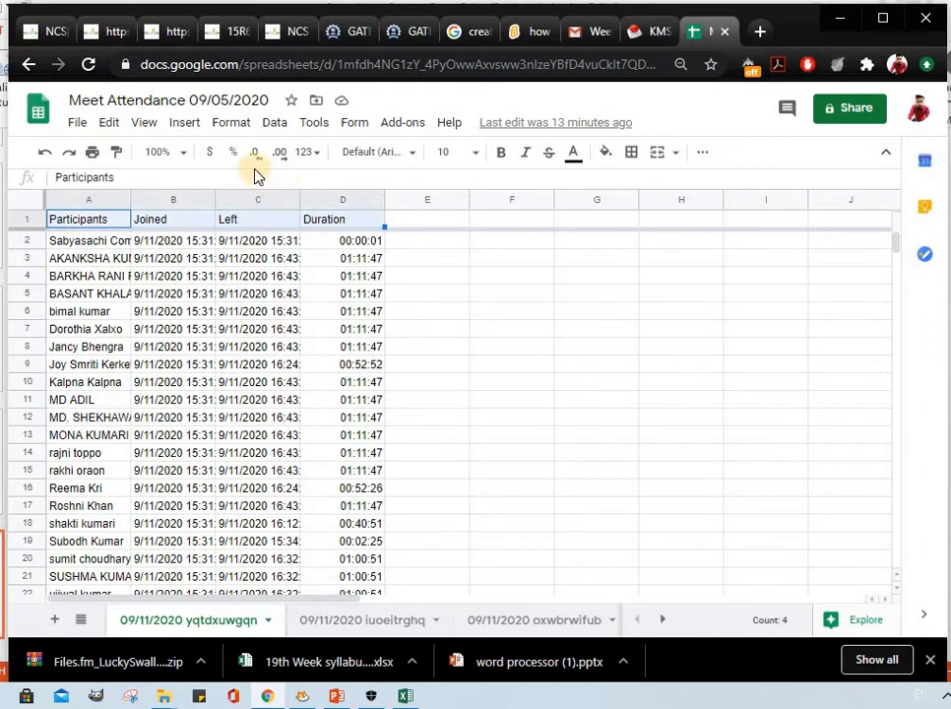
{"action": "left_click", "coordinate": [229, 126]}
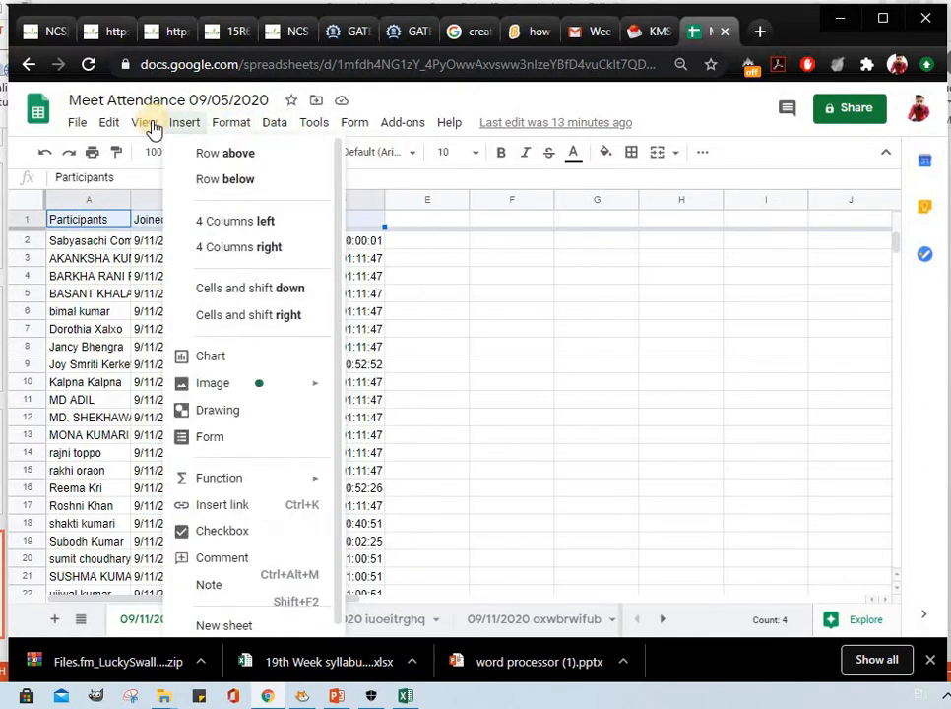
{"action": "mouse_move", "coordinate": [152, 128]}
{"action": "mouse_move", "coordinate": [202, 164]}
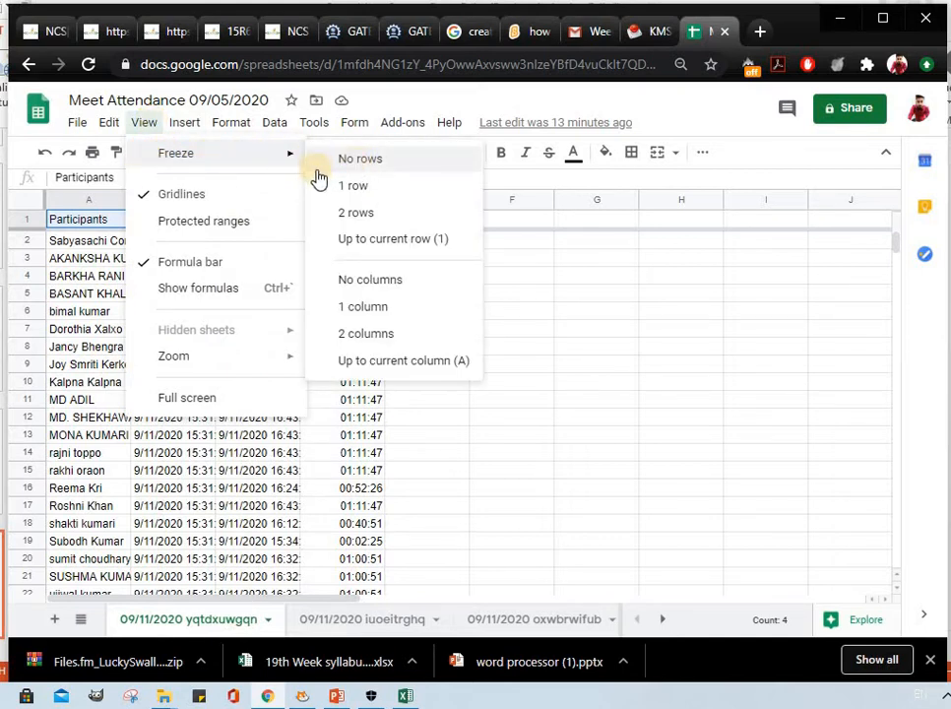
{"action": "left_click", "coordinate": [369, 189]}
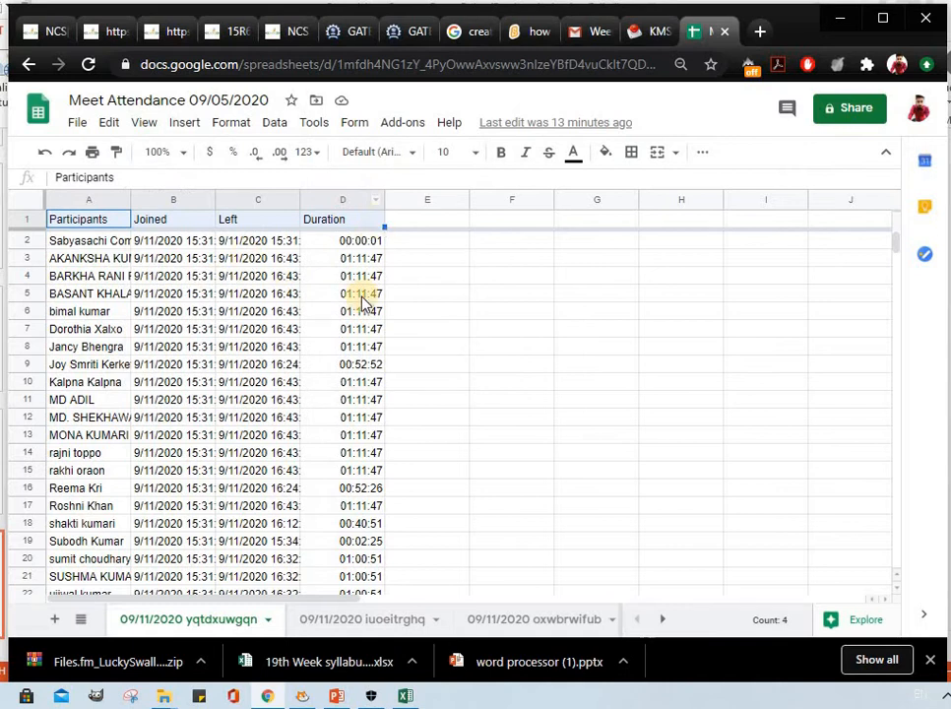
{"action": "scroll", "coordinate": [361, 297], "scroll_direction": "down", "scroll_amount": 2}
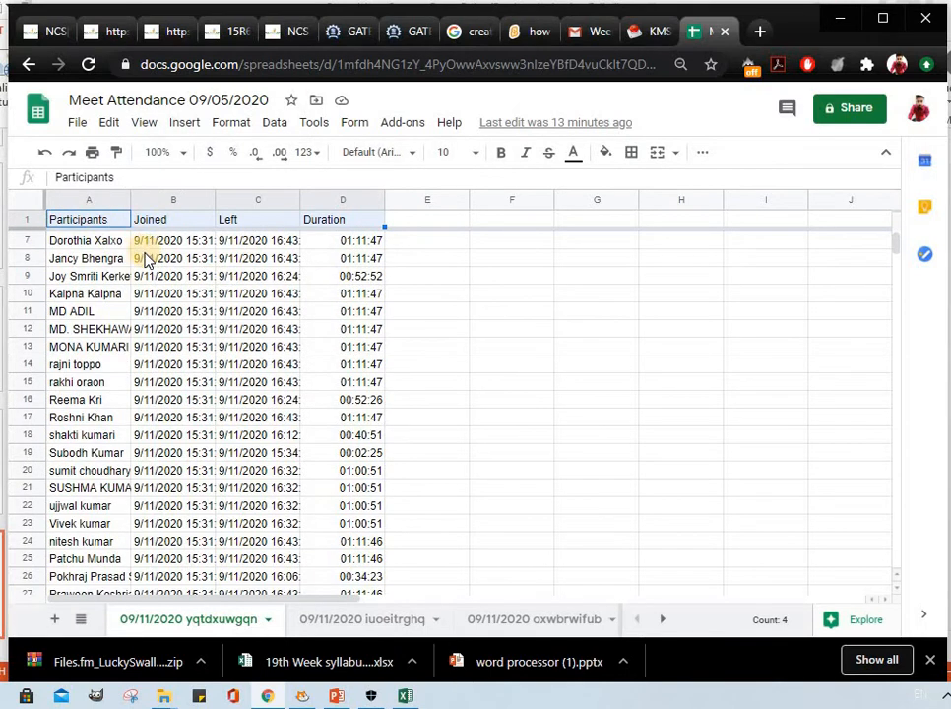
{"action": "scroll", "coordinate": [113, 283], "scroll_direction": "down", "scroll_amount": 1}
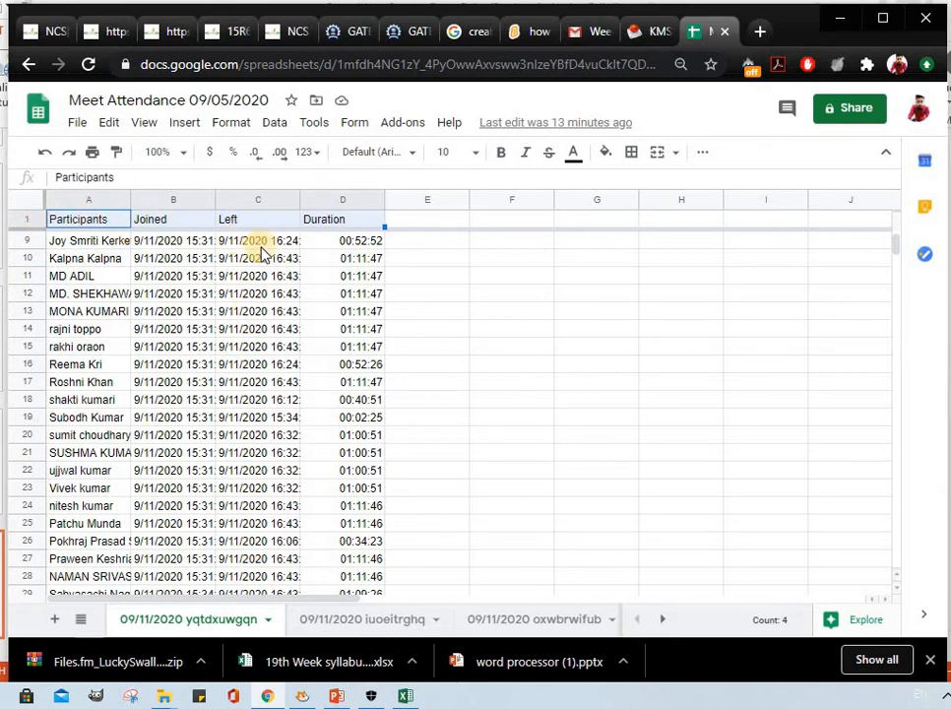
{"action": "scroll", "coordinate": [246, 251], "scroll_direction": "up", "scroll_amount": 3}
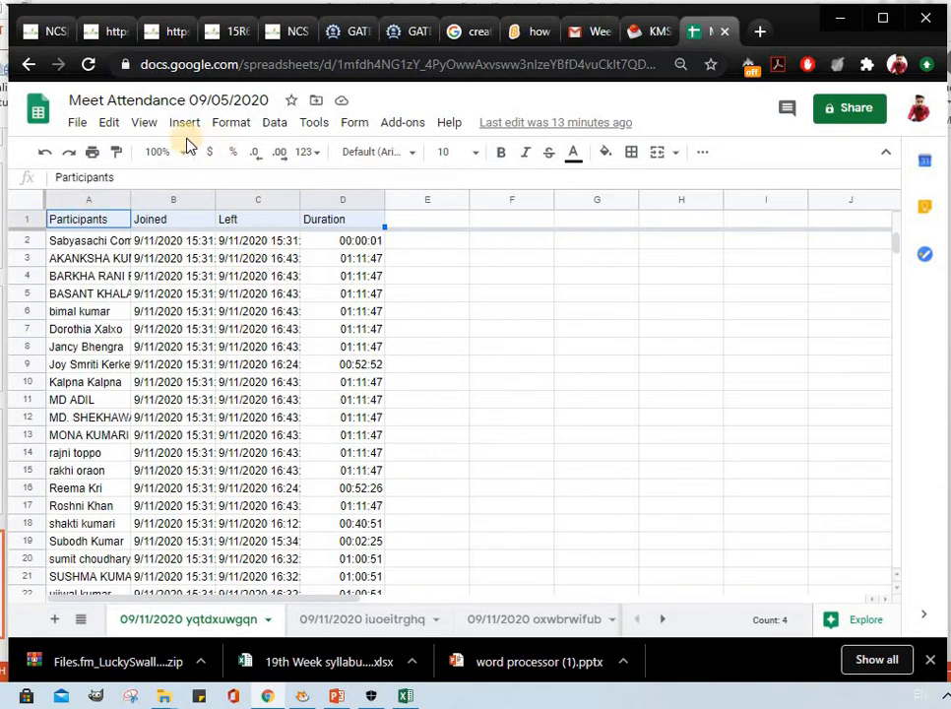
Freeze one column so the Participants column stays fixed in the attendance sheet.
{"action": "left_click", "coordinate": [146, 126]}
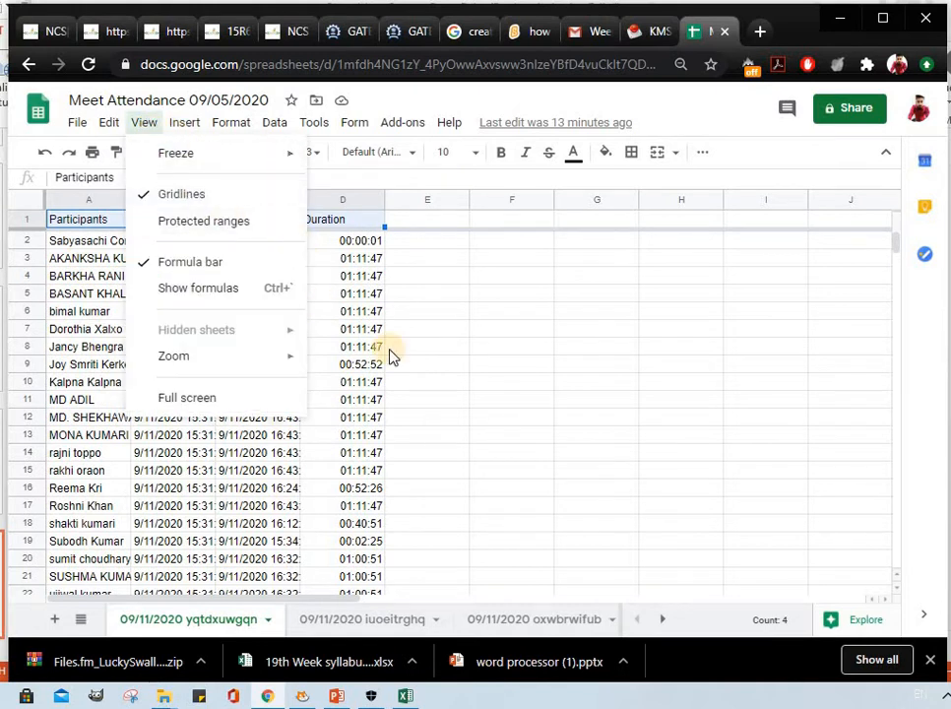
{"action": "mouse_move", "coordinate": [294, 164]}
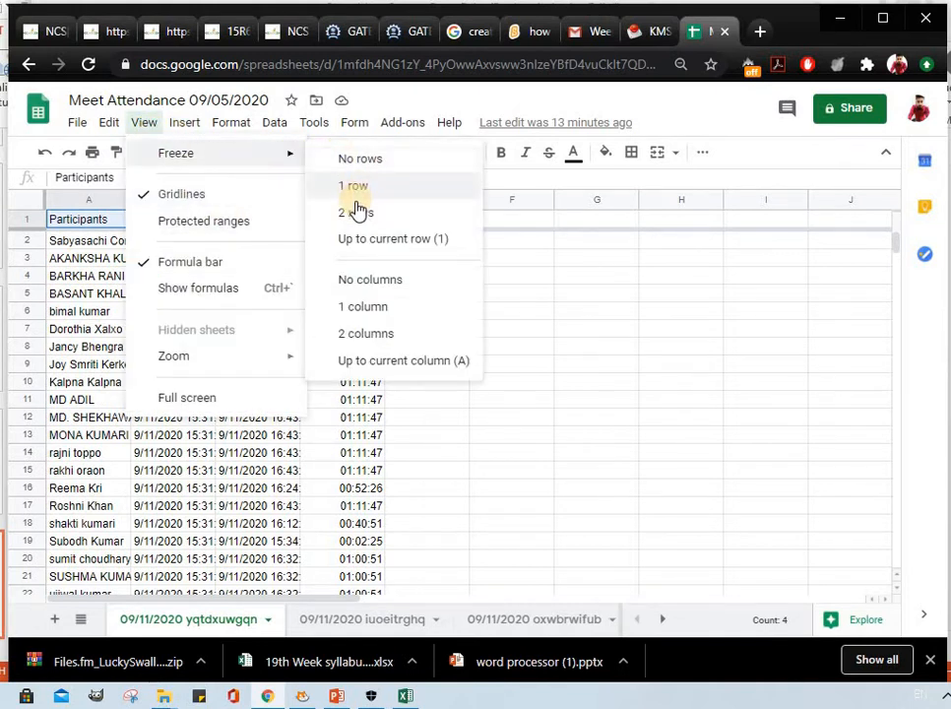
{"action": "left_click", "coordinate": [379, 309]}
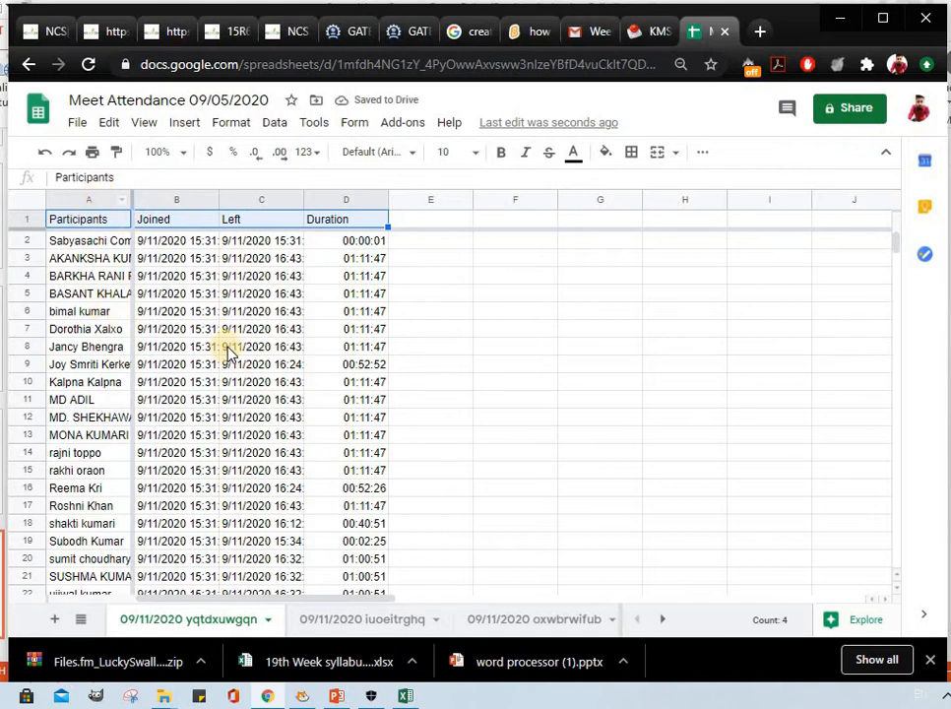
{"action": "left_click", "coordinate": [81, 258]}
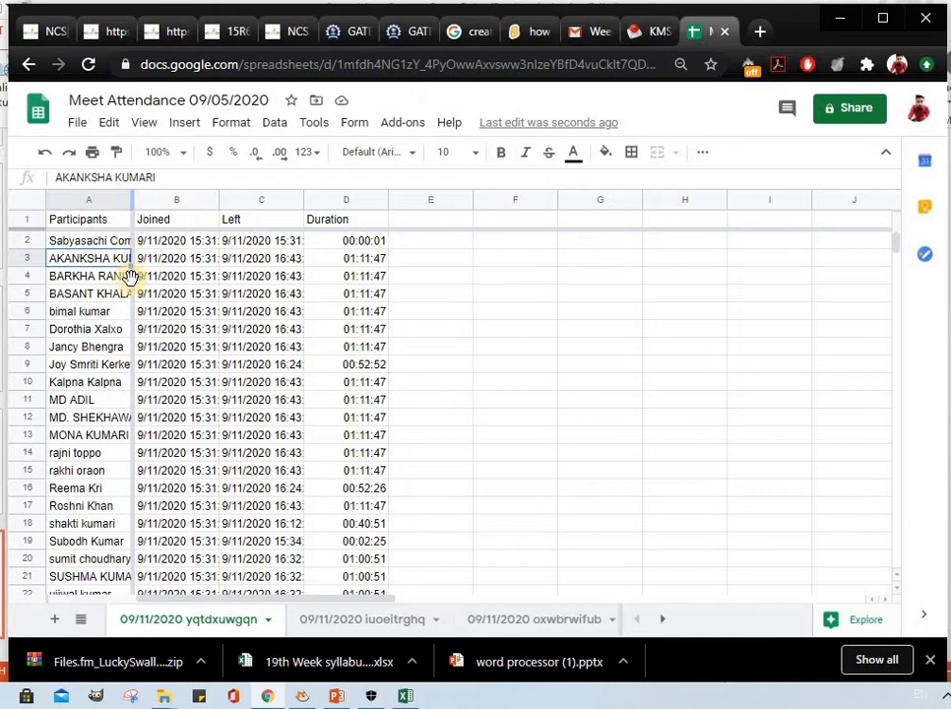
{"action": "left_click_drag", "start_coordinate": [129, 489], "coordinate": [144, 523]}
{"action": "left_click", "coordinate": [358, 402]}
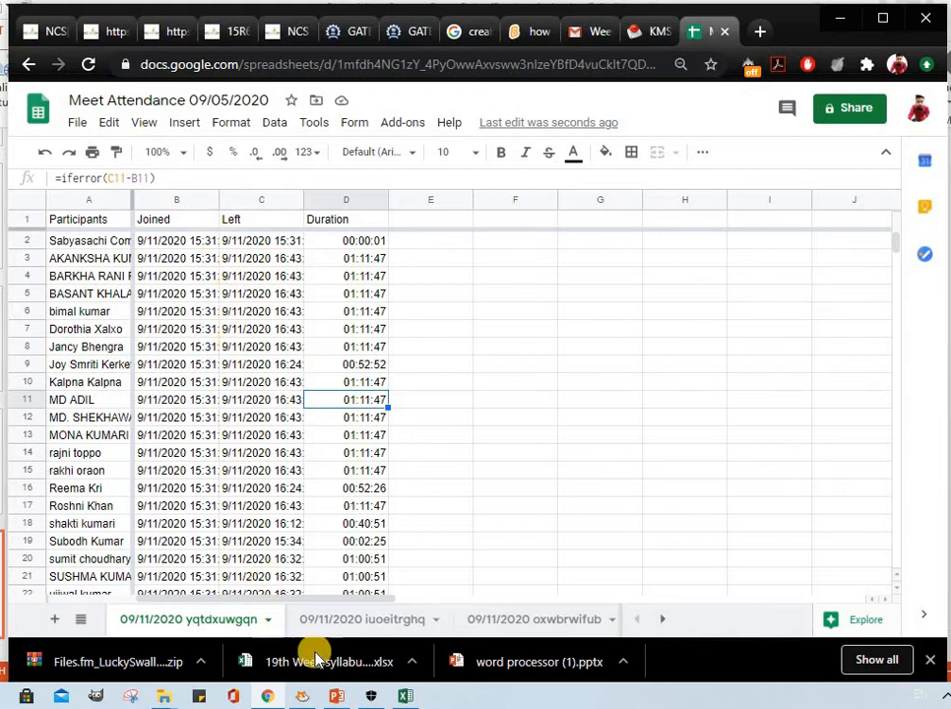
Open the sheet protection settings for the current 09/11/2020 attendance sheet.
{"action": "right_click", "coordinate": [236, 625]}
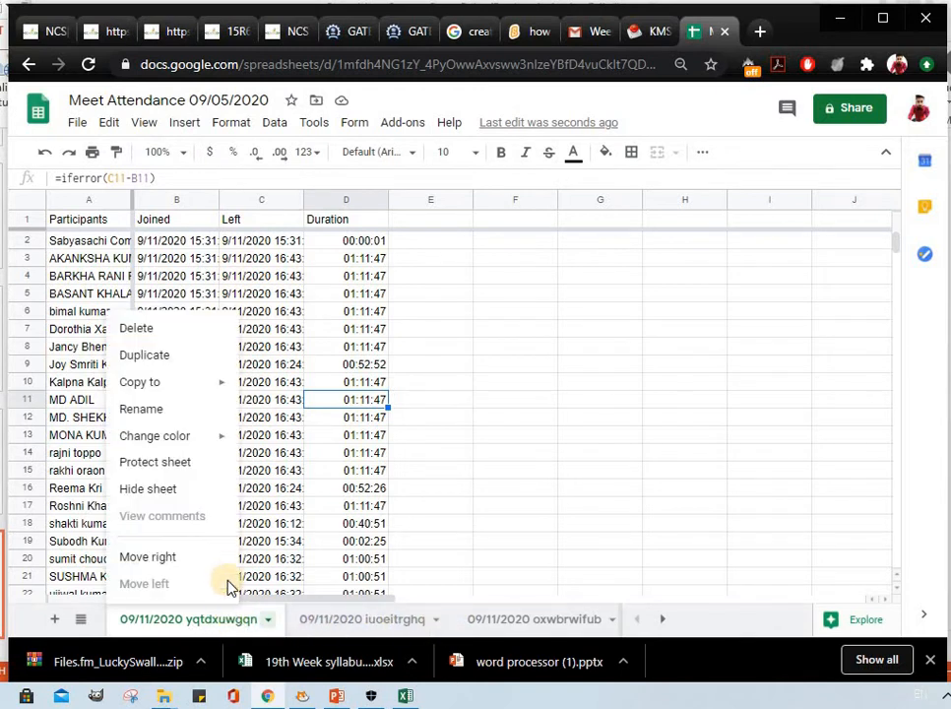
{"action": "left_click", "coordinate": [168, 465]}
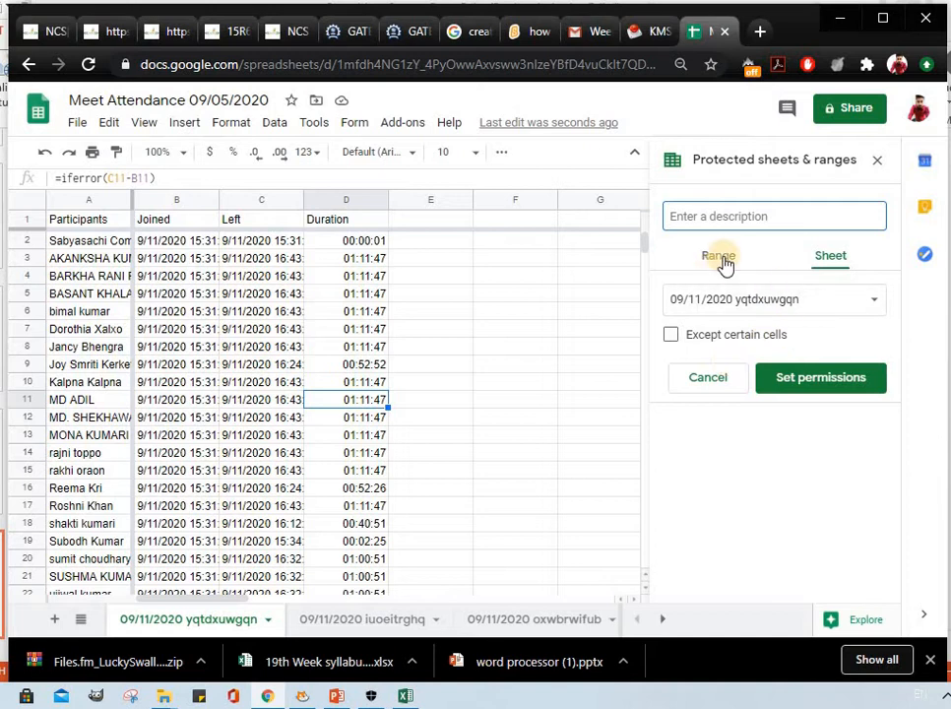
{"action": "left_click", "coordinate": [313, 124]}
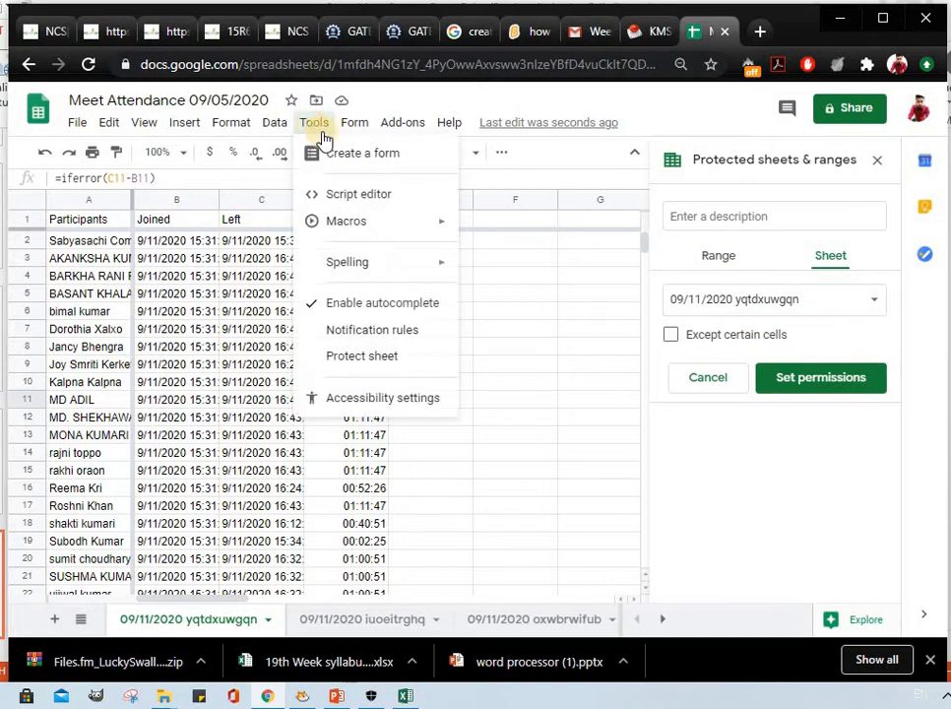
{"action": "mouse_move", "coordinate": [345, 137]}
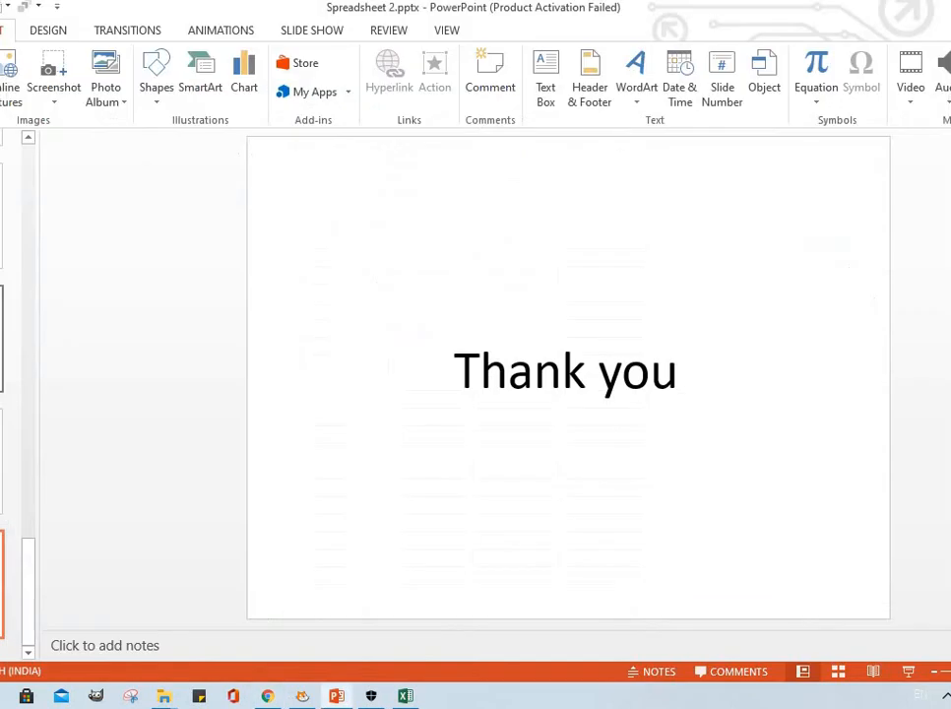
Review the slide on protecting a workbook in the PowerPoint presentation, and return to the attendance spreadsheet in Chrome.
{"action": "scroll", "coordinate": [568, 394], "scroll_direction": "up", "scroll_amount": 2}
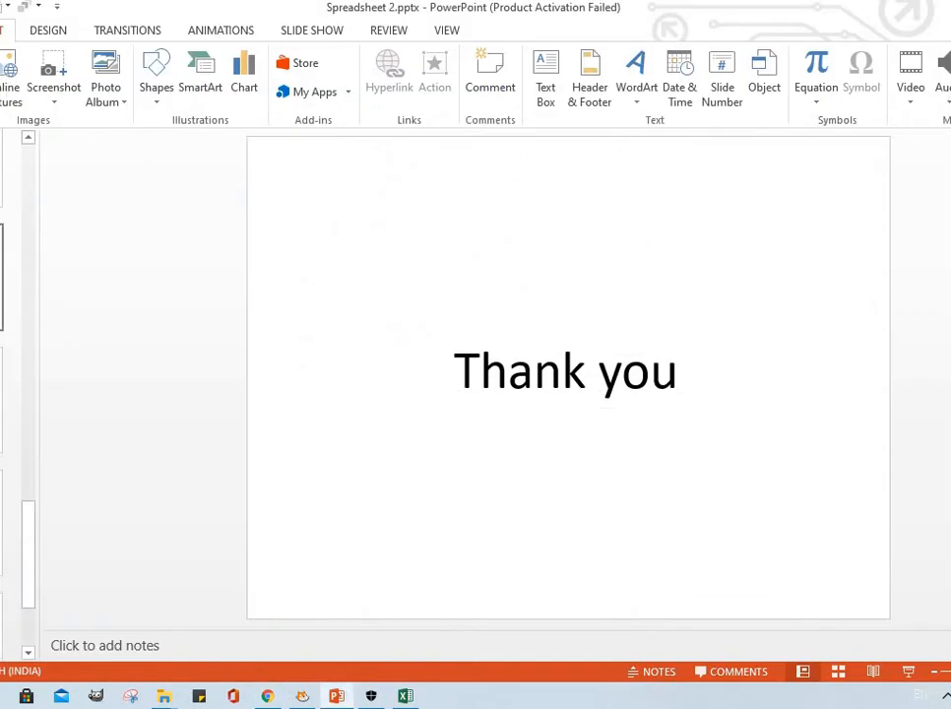
{"action": "scroll", "coordinate": [334, 452], "scroll_direction": "up", "scroll_amount": 1}
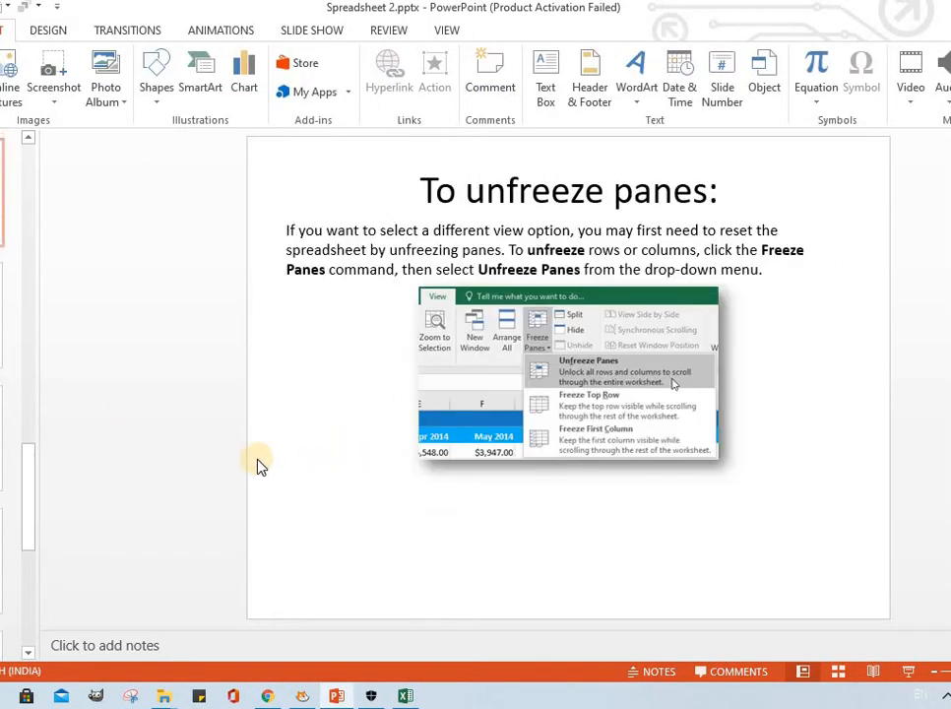
{"action": "scroll", "coordinate": [568, 379], "scroll_direction": "down", "scroll_amount": 1}
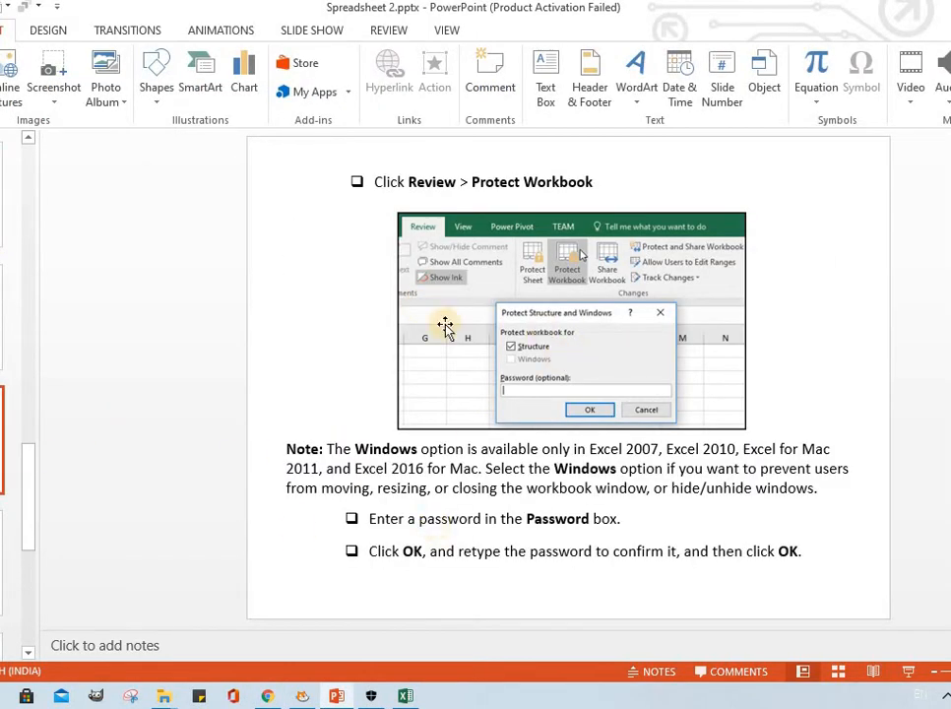
{"action": "left_click", "coordinate": [405, 697]}
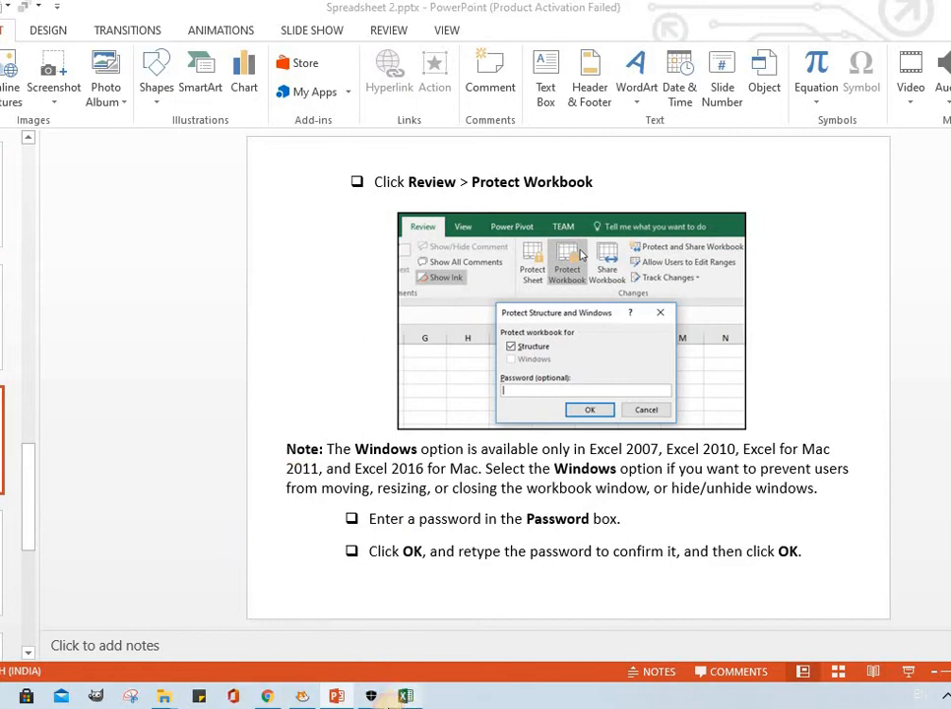
{"action": "left_click", "coordinate": [265, 697]}
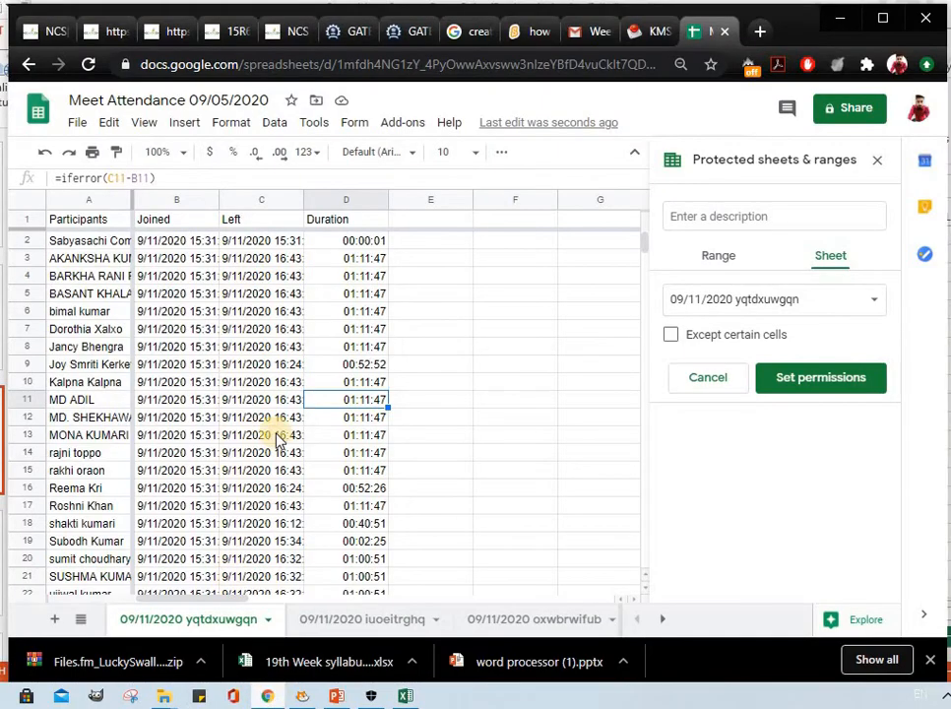
{"action": "left_click", "coordinate": [274, 122]}
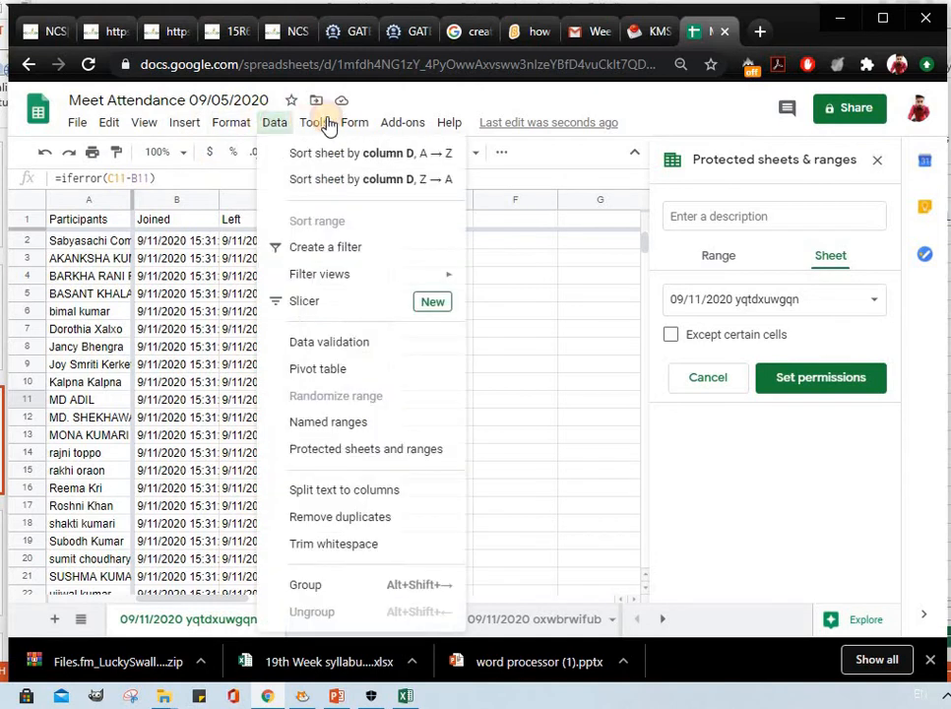
{"action": "mouse_move", "coordinate": [367, 135]}
{"action": "mouse_move", "coordinate": [445, 126]}
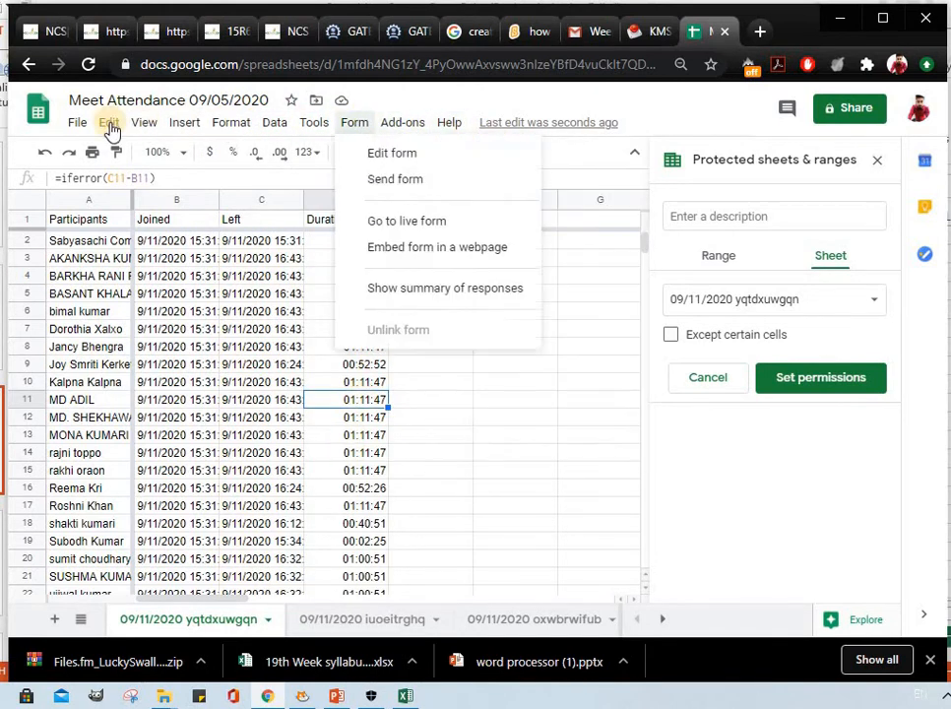
{"action": "mouse_move", "coordinate": [108, 122]}
{"action": "right_click", "coordinate": [229, 619]}
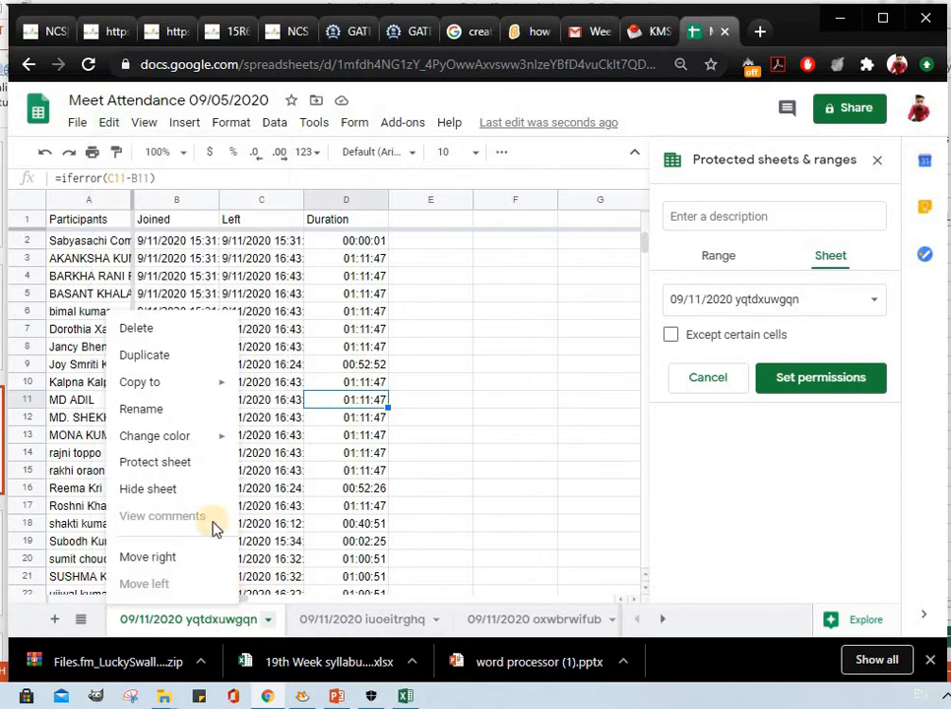
{"action": "mouse_move", "coordinate": [179, 381]}
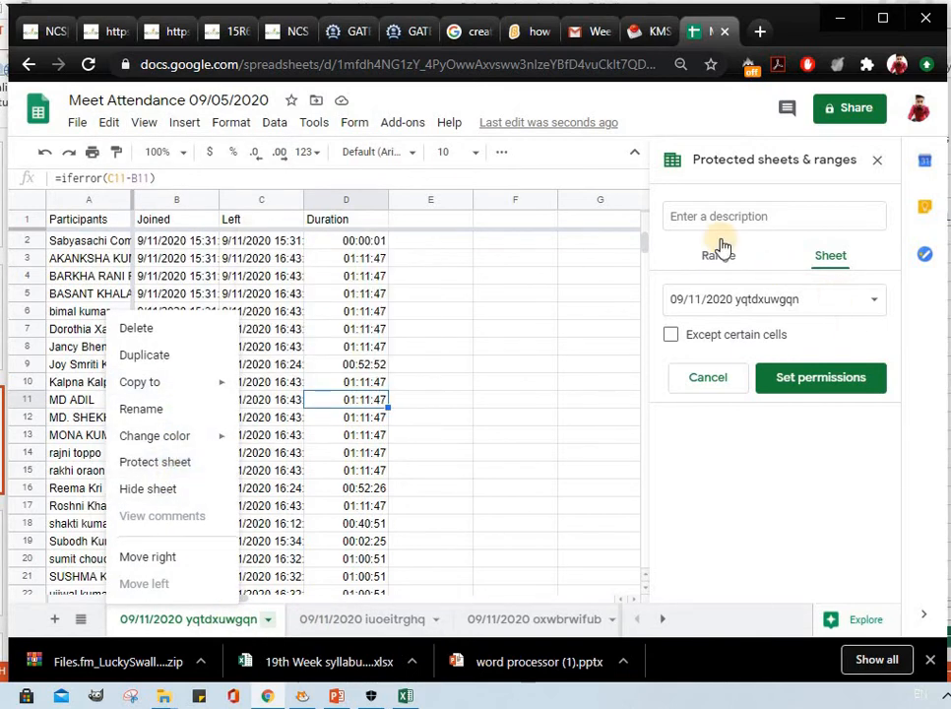
Leave the protection description empty and exempt cell D11 from the sheet protection.
{"action": "left_click", "coordinate": [694, 216]}
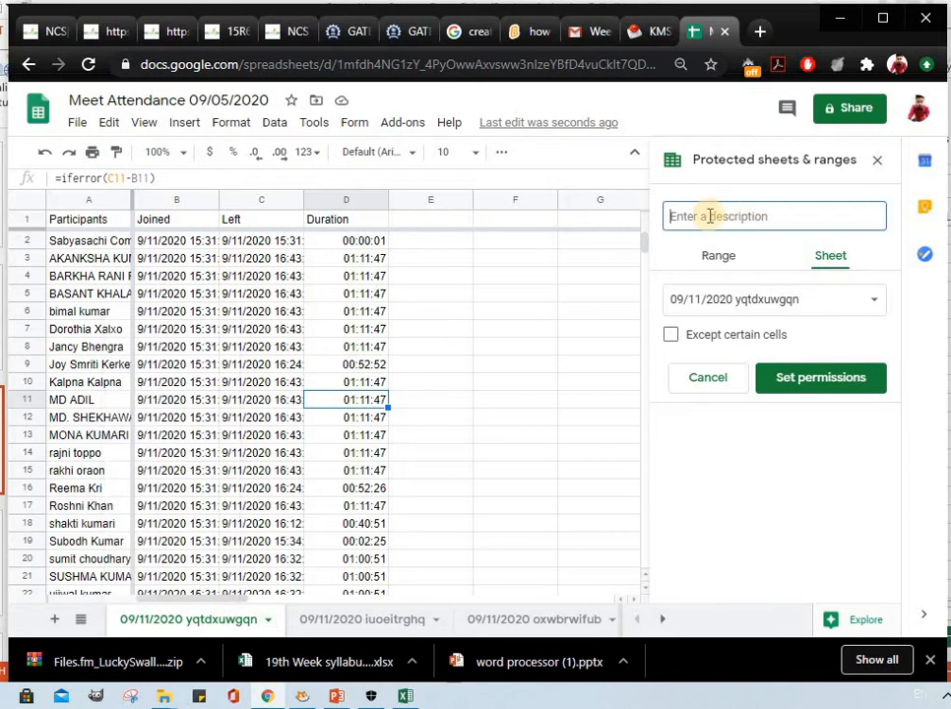
{"action": "left_click", "coordinate": [673, 335]}
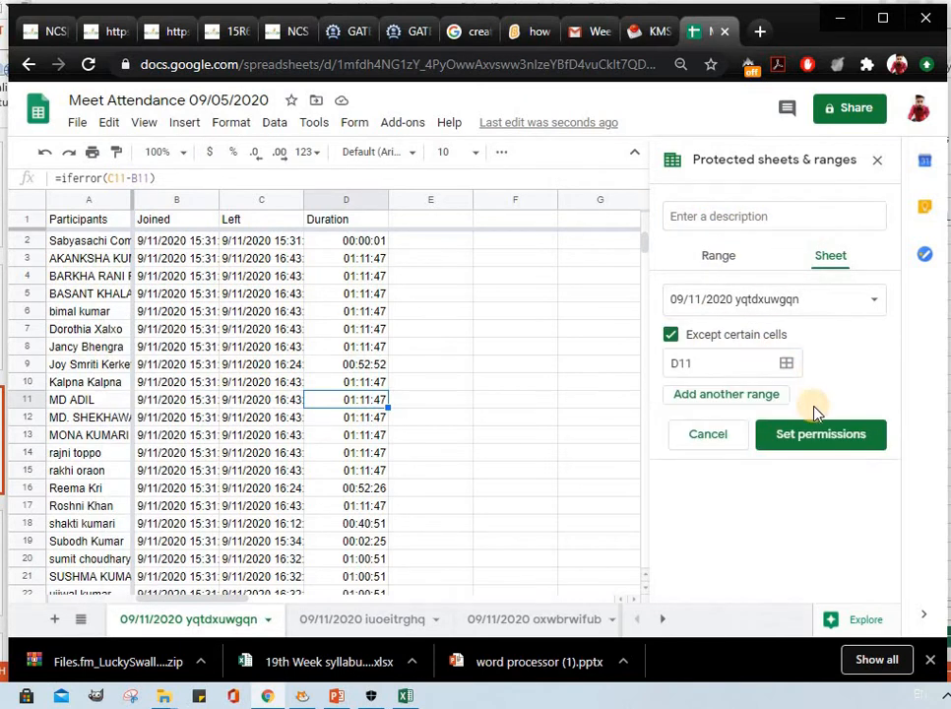
Set the sheet protection's editing permissions to restrict who can edit the range, with access for "Only you".
{"action": "left_click", "coordinate": [832, 436]}
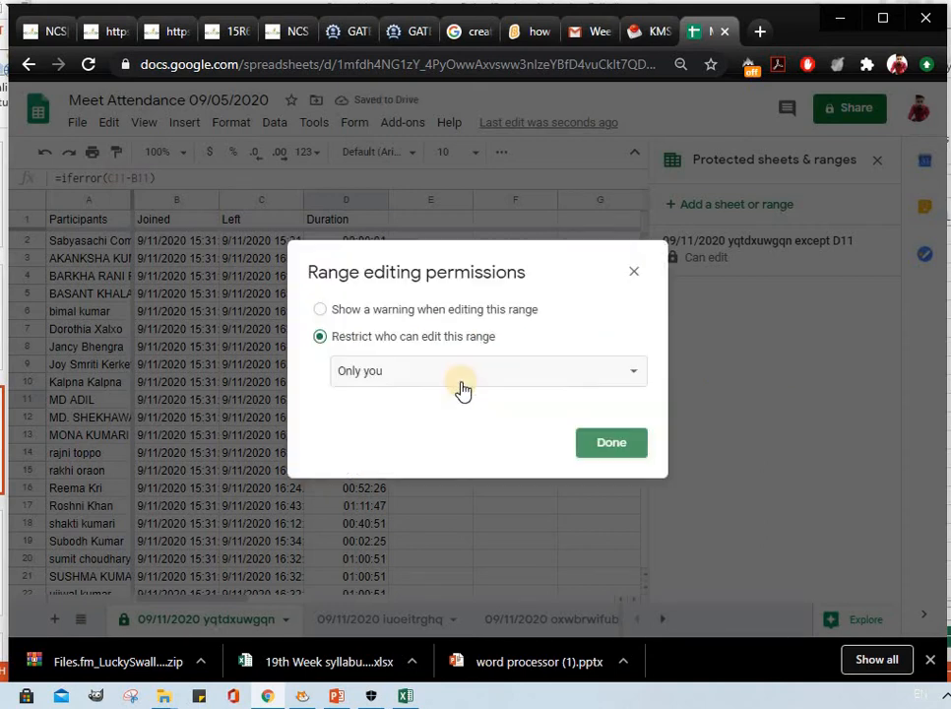
{"action": "left_click", "coordinate": [439, 313]}
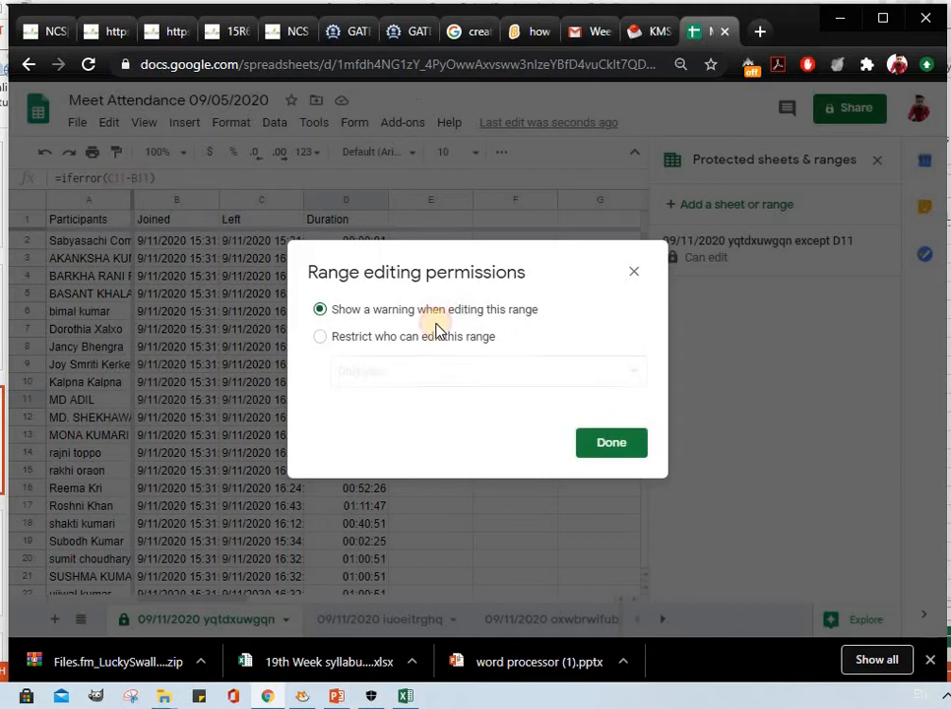
{"action": "left_click", "coordinate": [371, 338]}
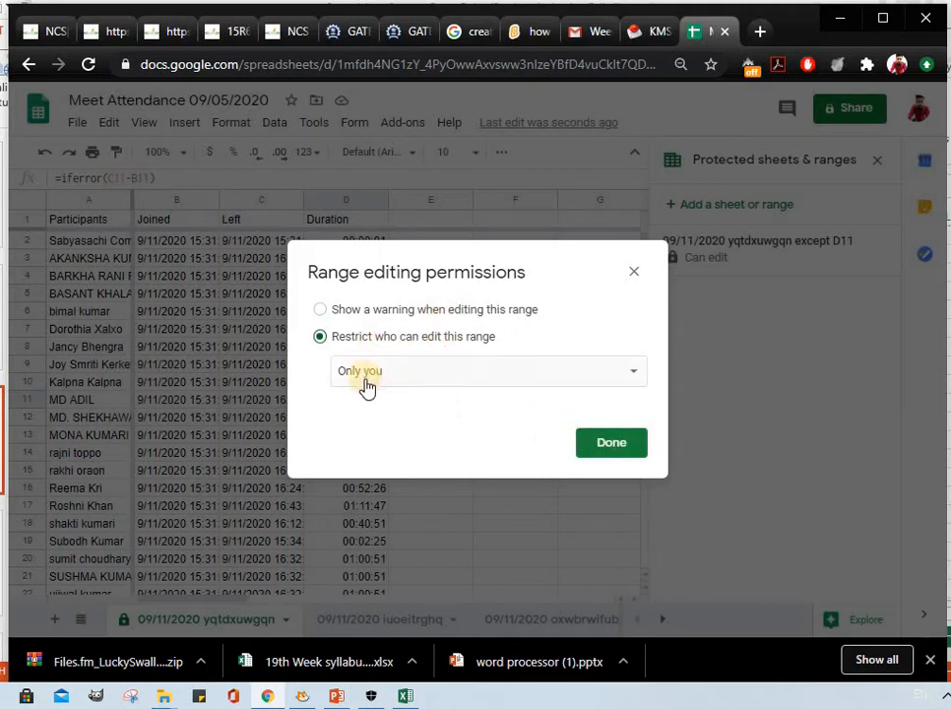
{"action": "left_click", "coordinate": [601, 451]}
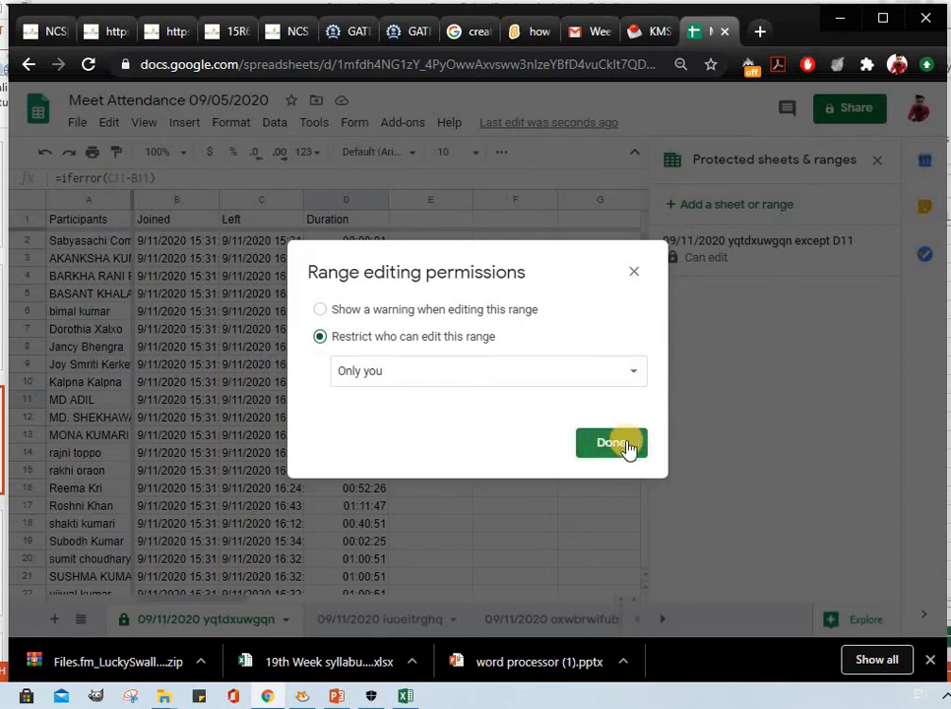
{"action": "left_click", "coordinate": [631, 275]}
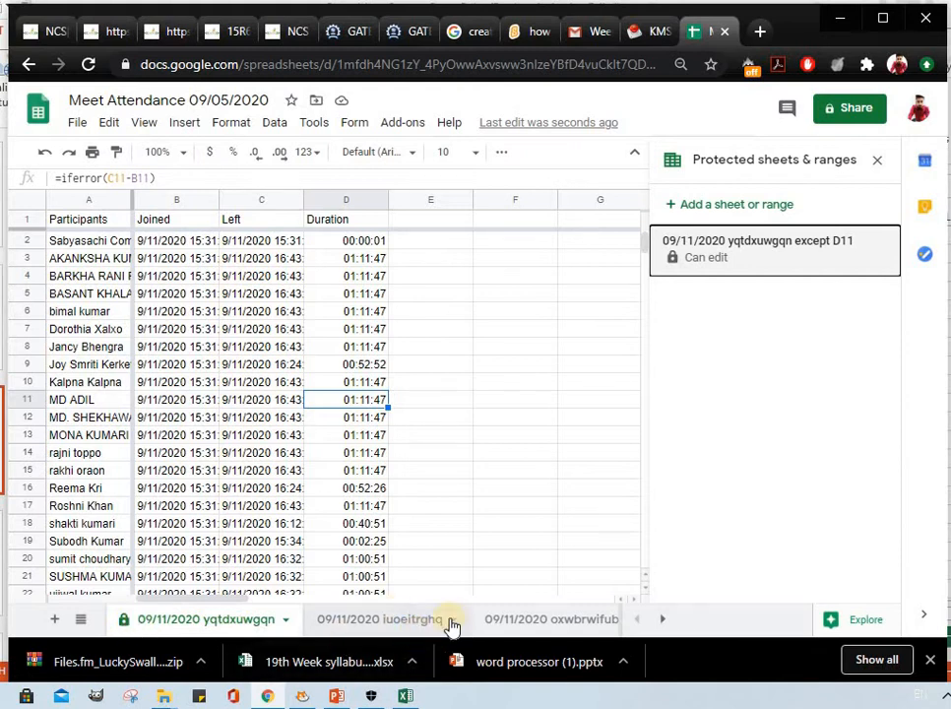
{"action": "left_click", "coordinate": [275, 618]}
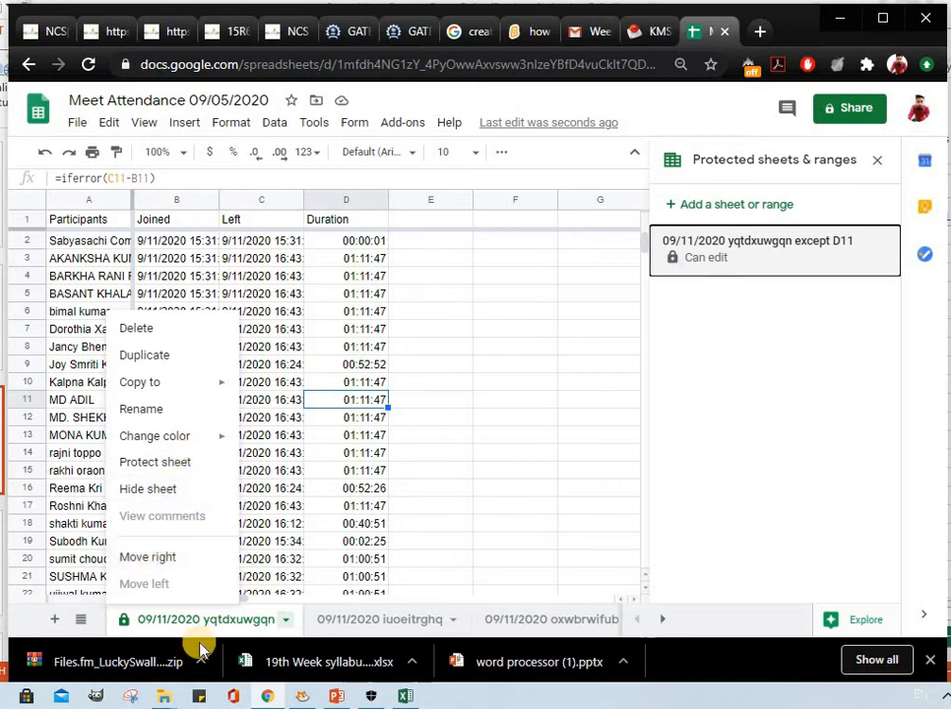
{"action": "mouse_move", "coordinate": [200, 446]}
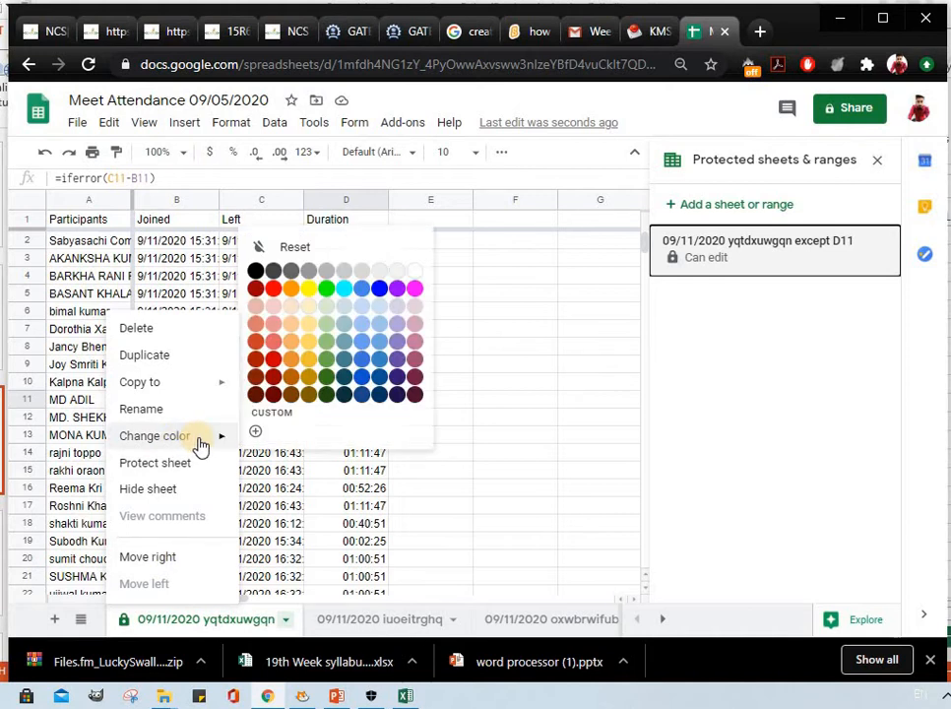
{"action": "mouse_move", "coordinate": [197, 386]}
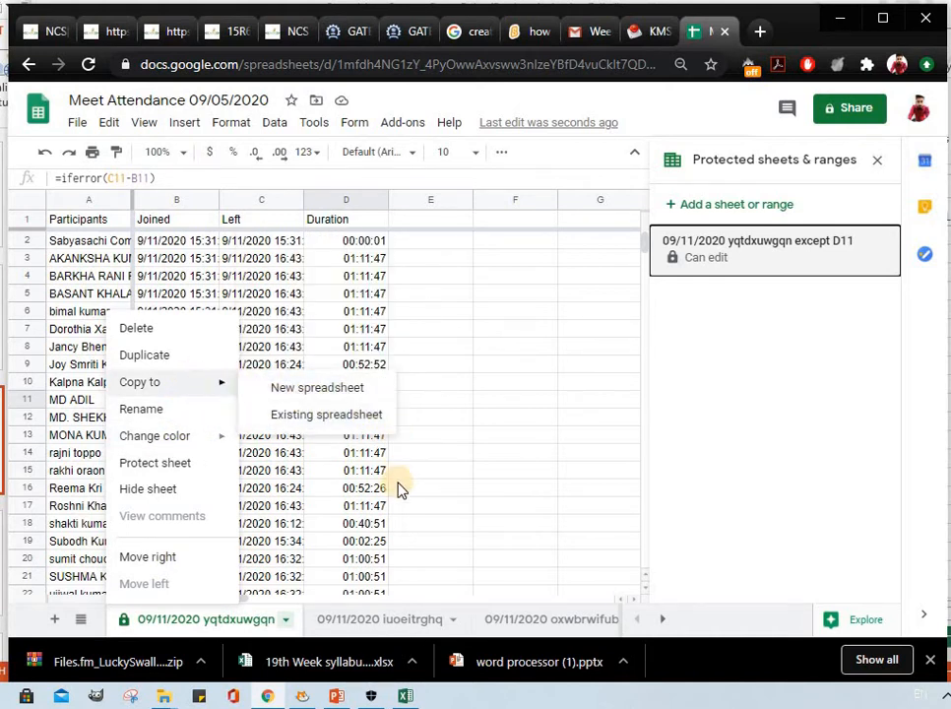
{"action": "left_click", "coordinate": [593, 454]}
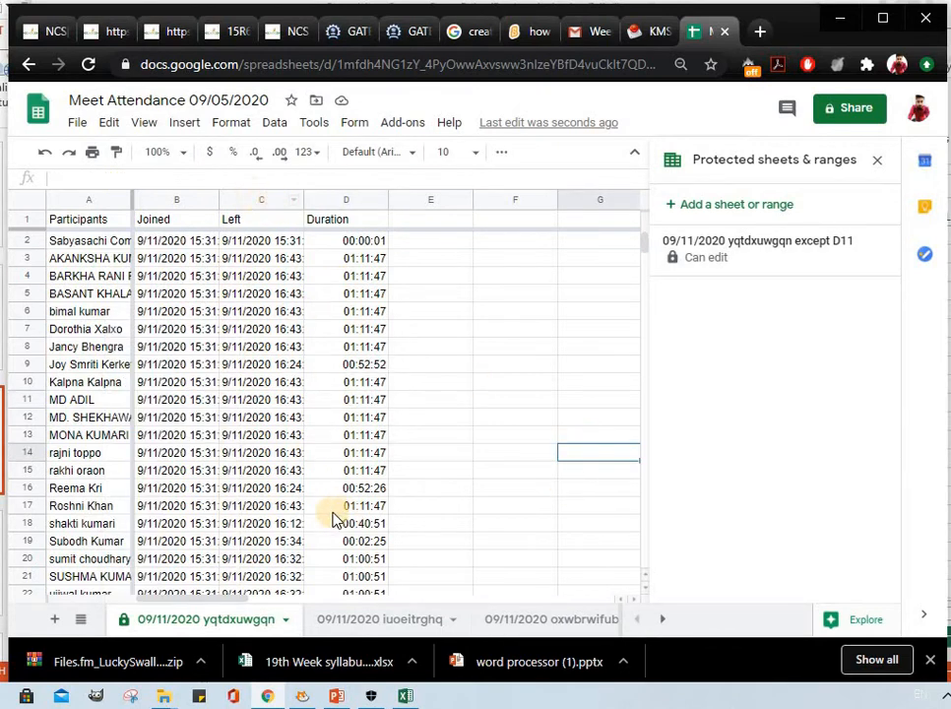
Examine the Import file and Publish to the web options of the attendance spreadsheet, closing both without applying anything.
{"action": "left_click", "coordinate": [80, 125]}
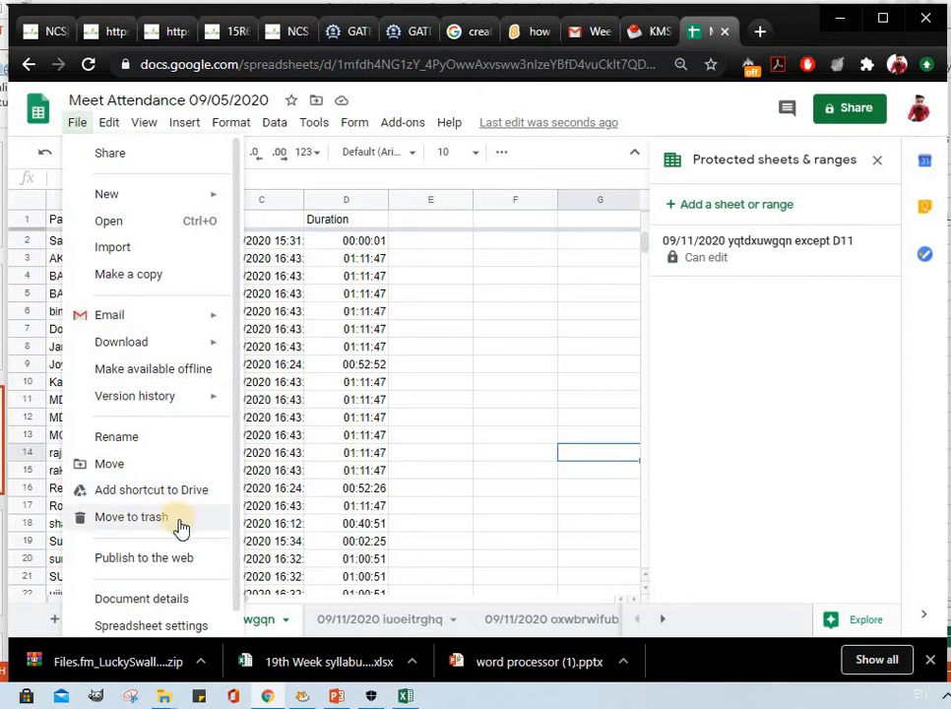
{"action": "scroll", "coordinate": [180, 528], "scroll_direction": "down", "scroll_amount": 1}
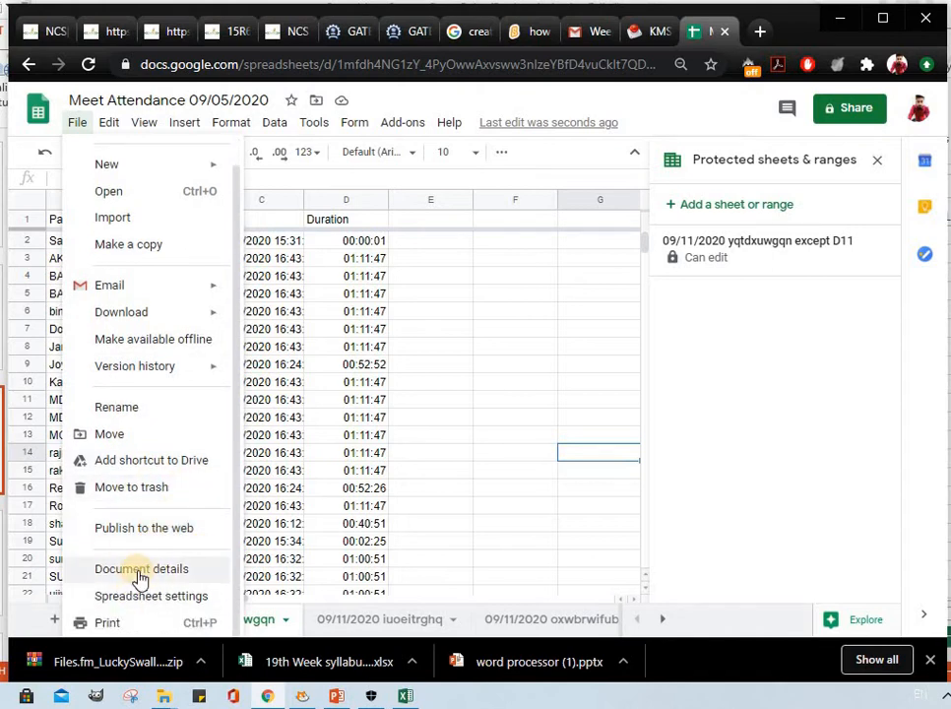
{"action": "left_click", "coordinate": [136, 218]}
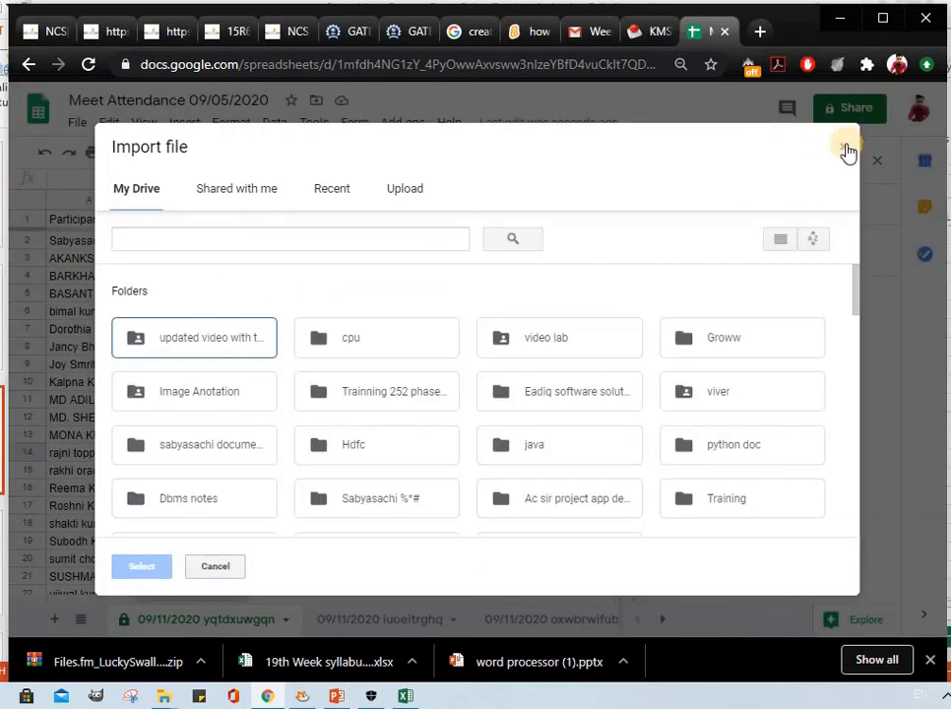
{"action": "left_click", "coordinate": [843, 149]}
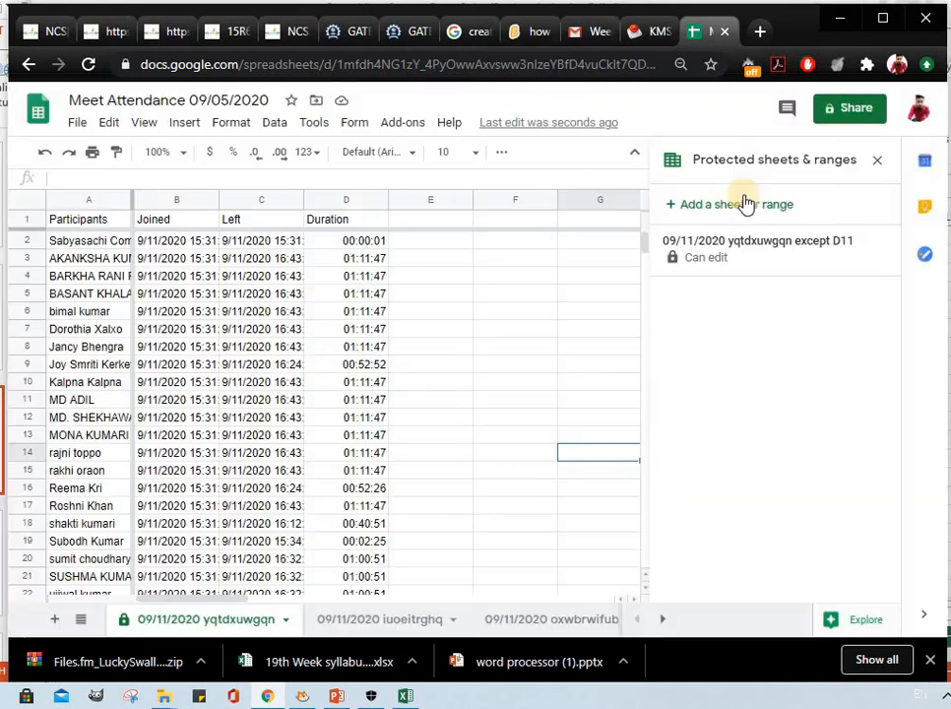
{"action": "left_click", "coordinate": [85, 124]}
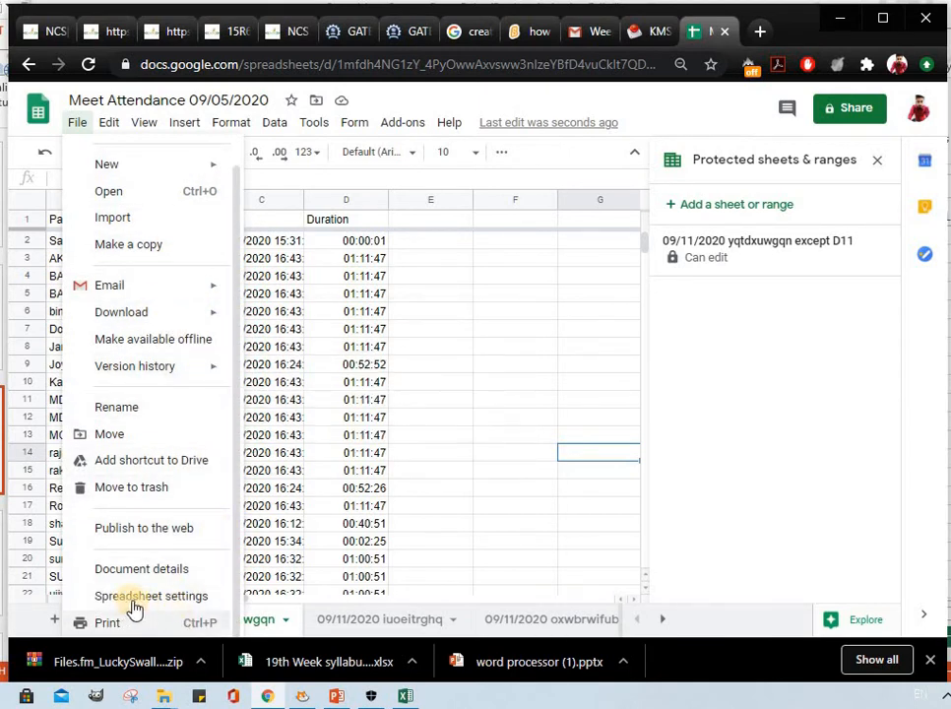
{"action": "left_click", "coordinate": [157, 539]}
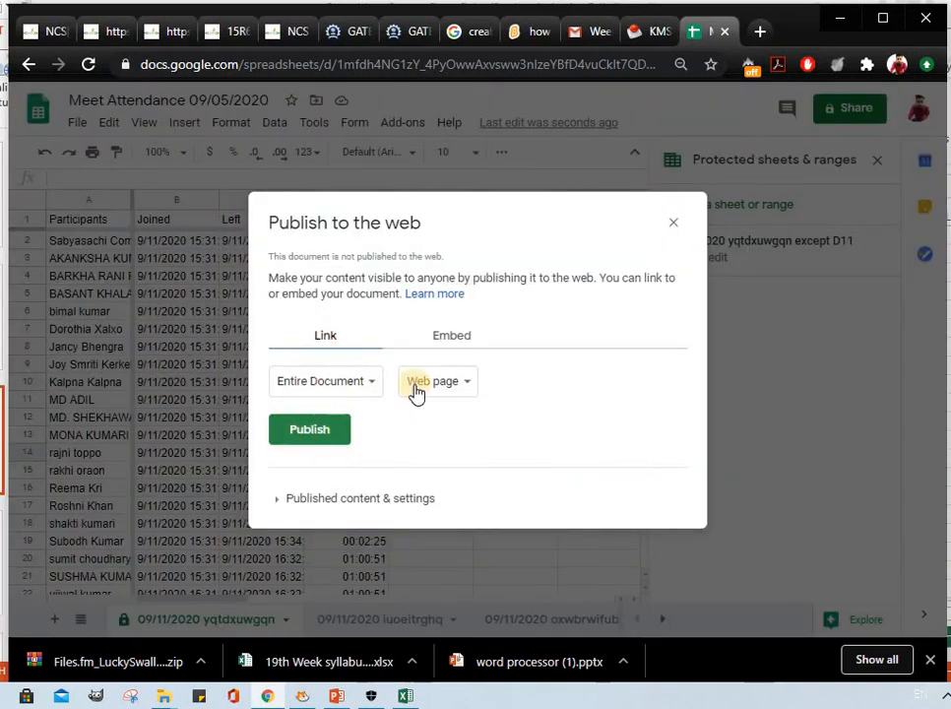
{"action": "left_click", "coordinate": [671, 233]}
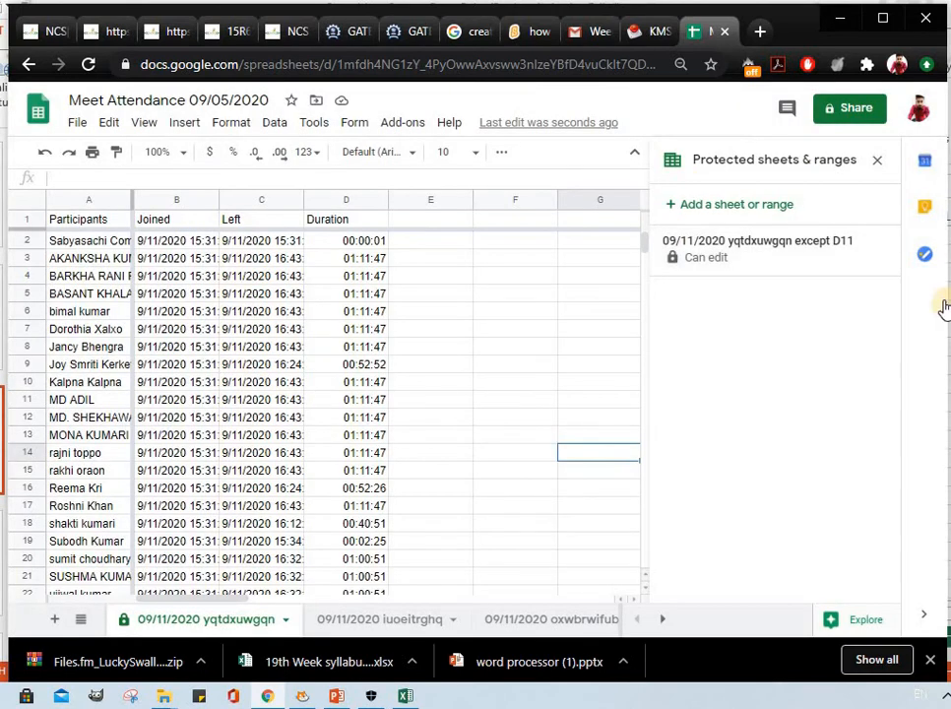
Switch to the empty Book1 workbook in Excel and try to export it as the PDF file Book1.pdf.
{"action": "key", "text": "alt+Tab"}
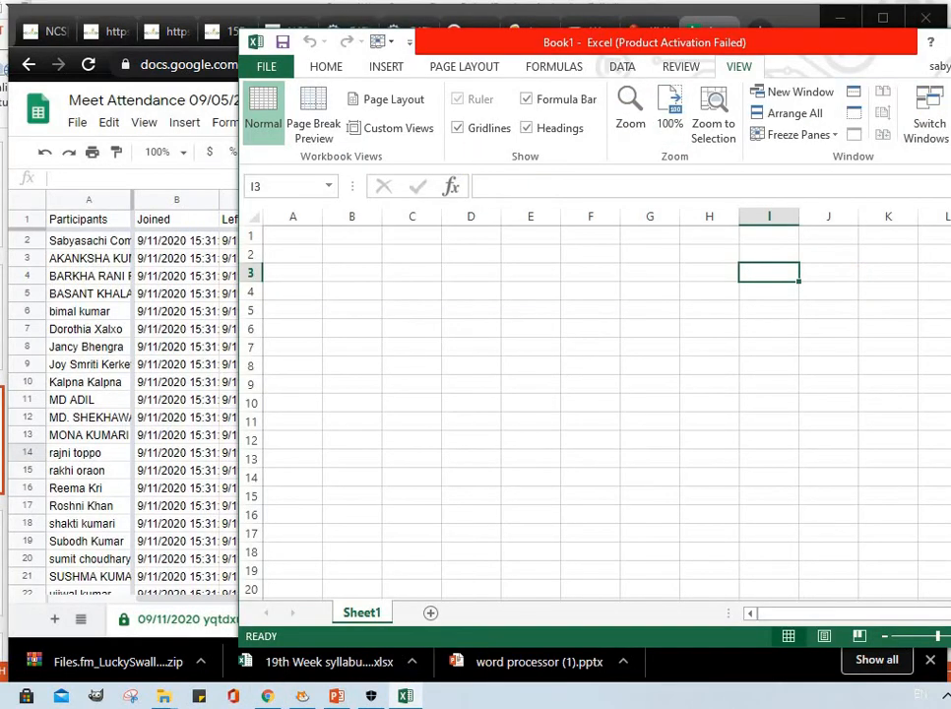
{"action": "left_click_drag", "start_coordinate": [813, 43], "coordinate": [548, 30]}
{"action": "left_click", "coordinate": [24, 54]}
{"action": "left_click", "coordinate": [30, 169]}
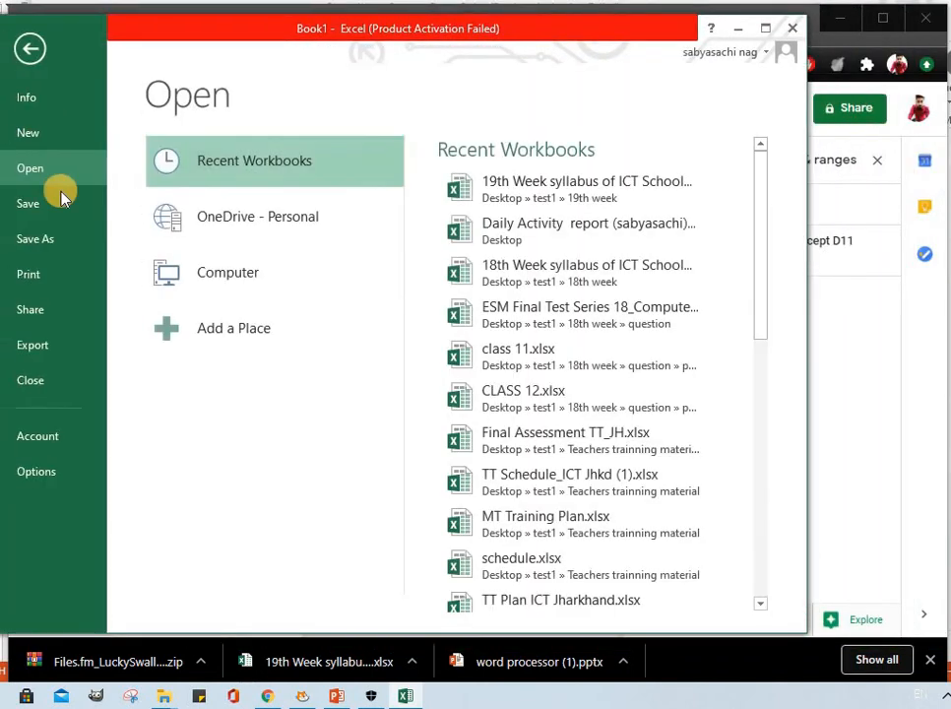
{"action": "left_click", "coordinate": [47, 345]}
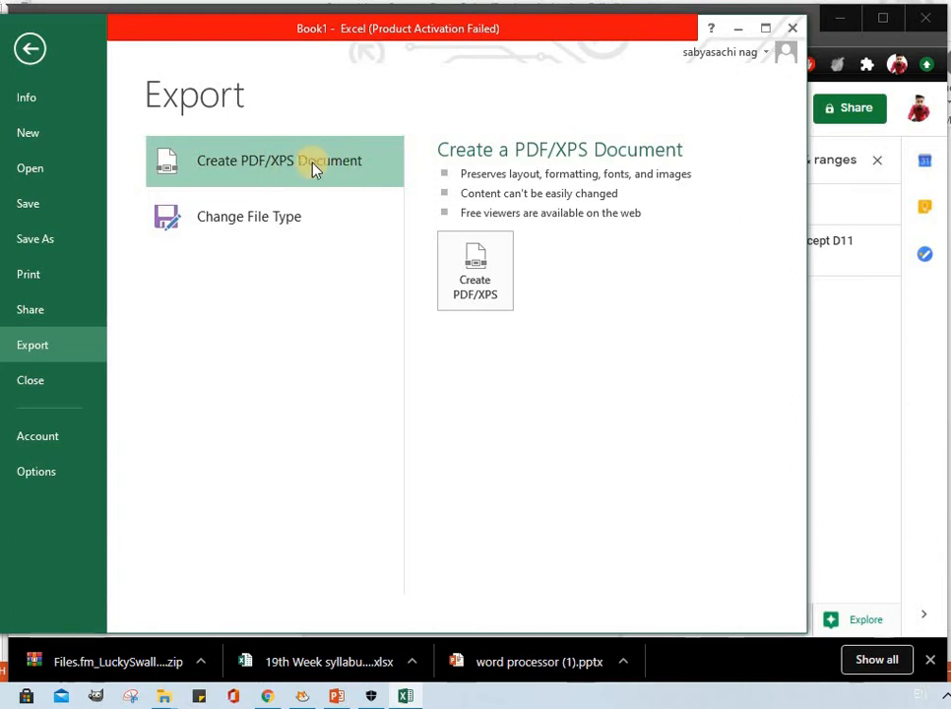
{"action": "left_click", "coordinate": [476, 287]}
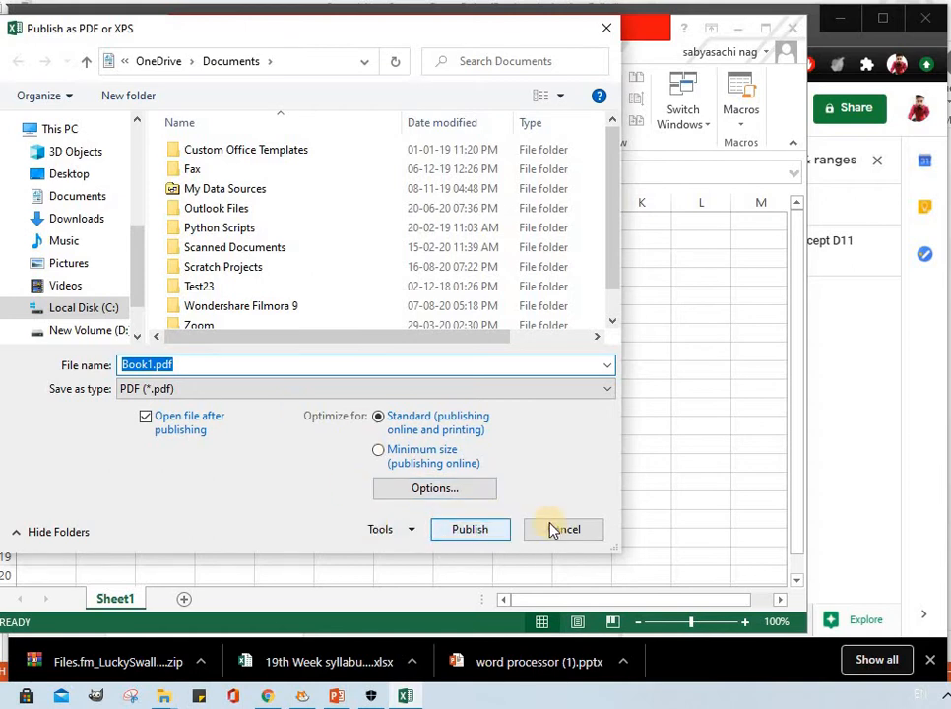
{"action": "left_click", "coordinate": [465, 529]}
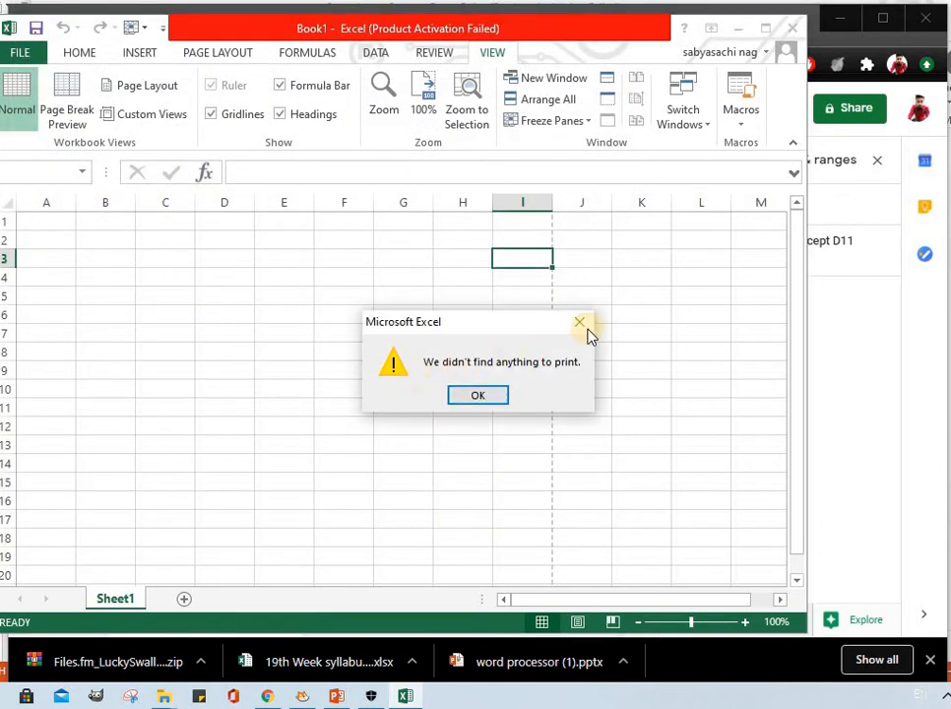
{"action": "left_click", "coordinate": [580, 327]}
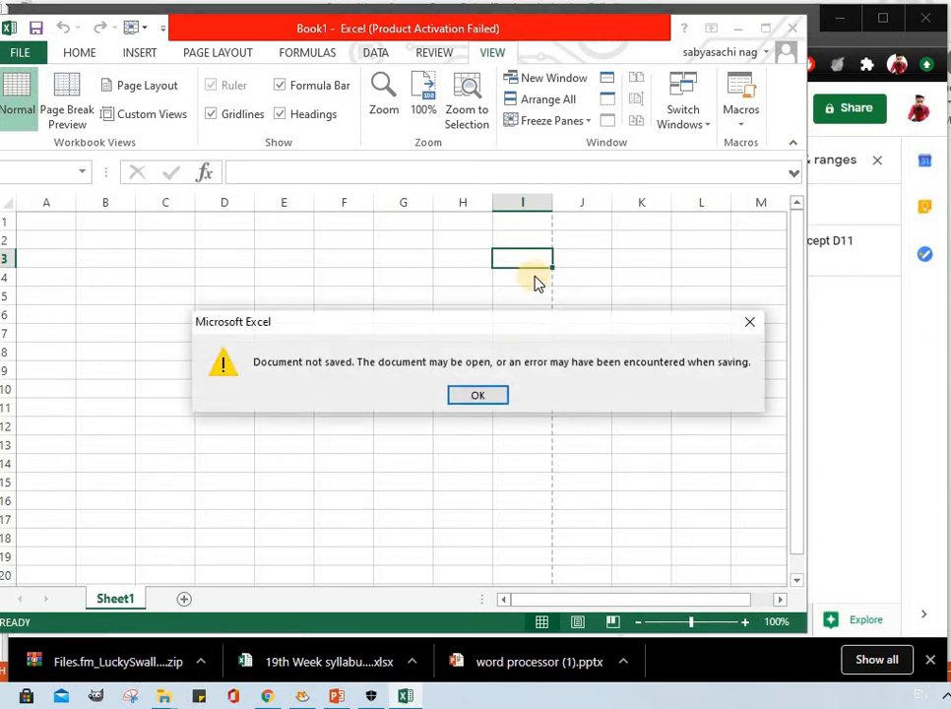
{"action": "left_click", "coordinate": [477, 395]}
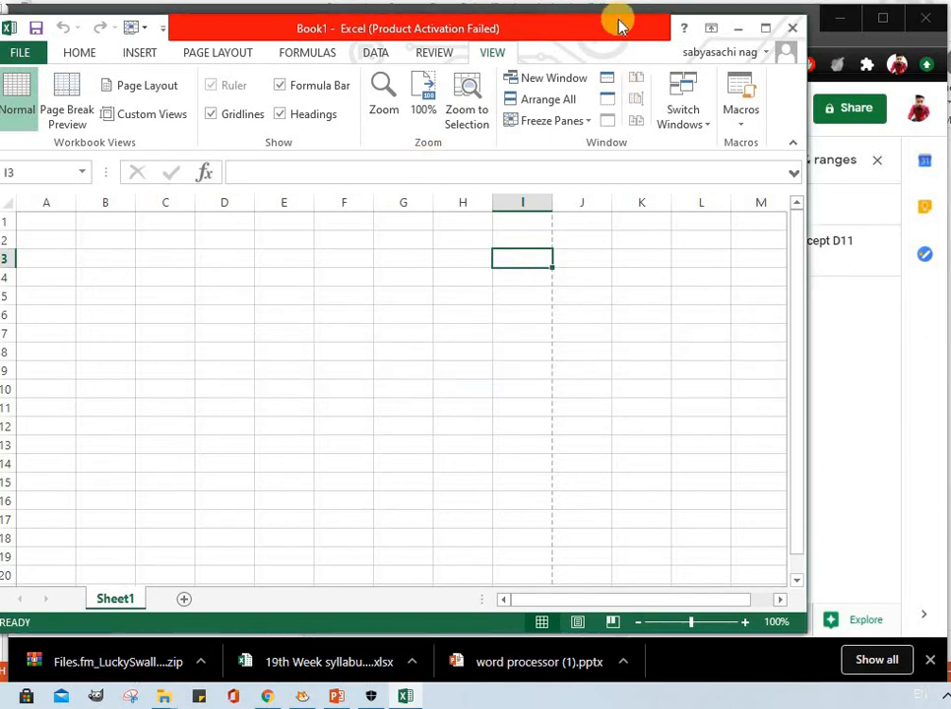
Return to the attendance spreadsheet in Chrome and copy the attendance records in A2:D22.
{"action": "left_click_drag", "start_coordinate": [617, 22], "coordinate": [771, 64]}
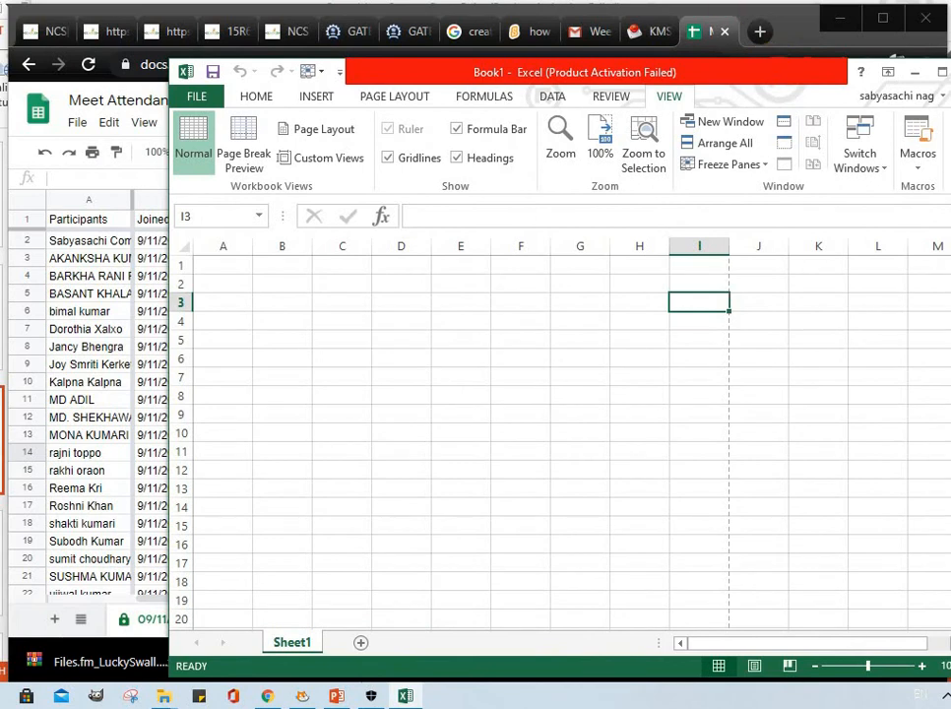
{"action": "left_click", "coordinate": [914, 74]}
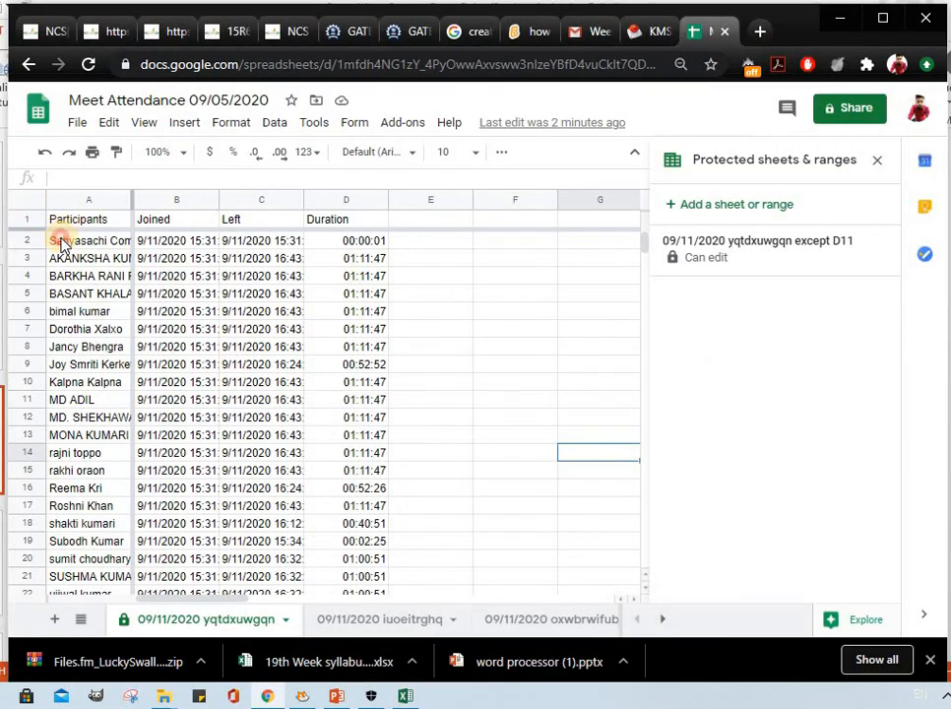
{"action": "left_click_drag", "start_coordinate": [61, 241], "coordinate": [384, 594]}
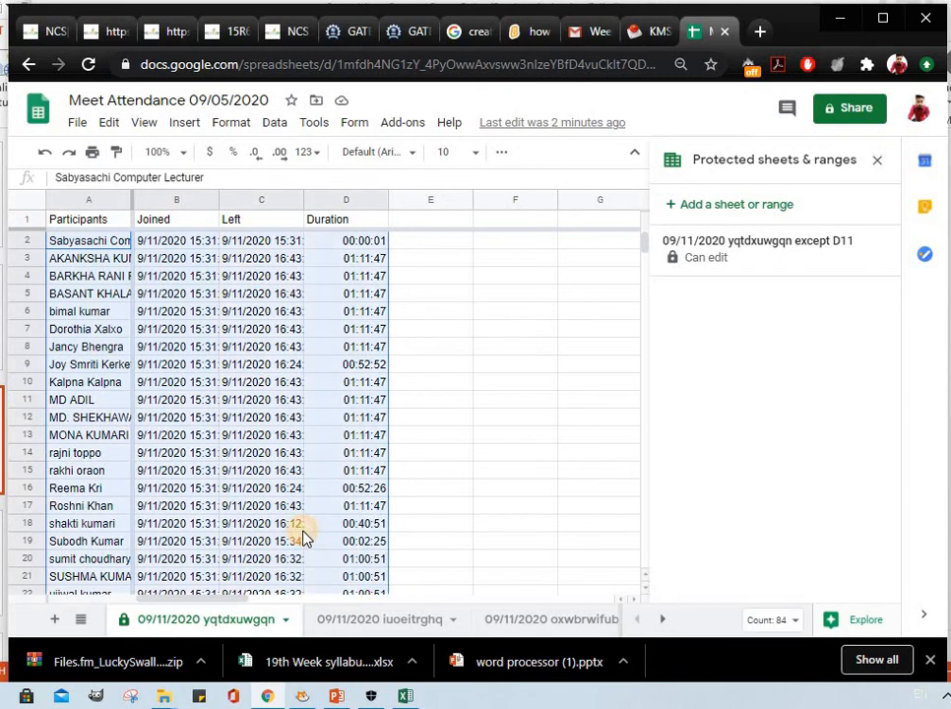
{"action": "key", "text": "ctrl+c"}
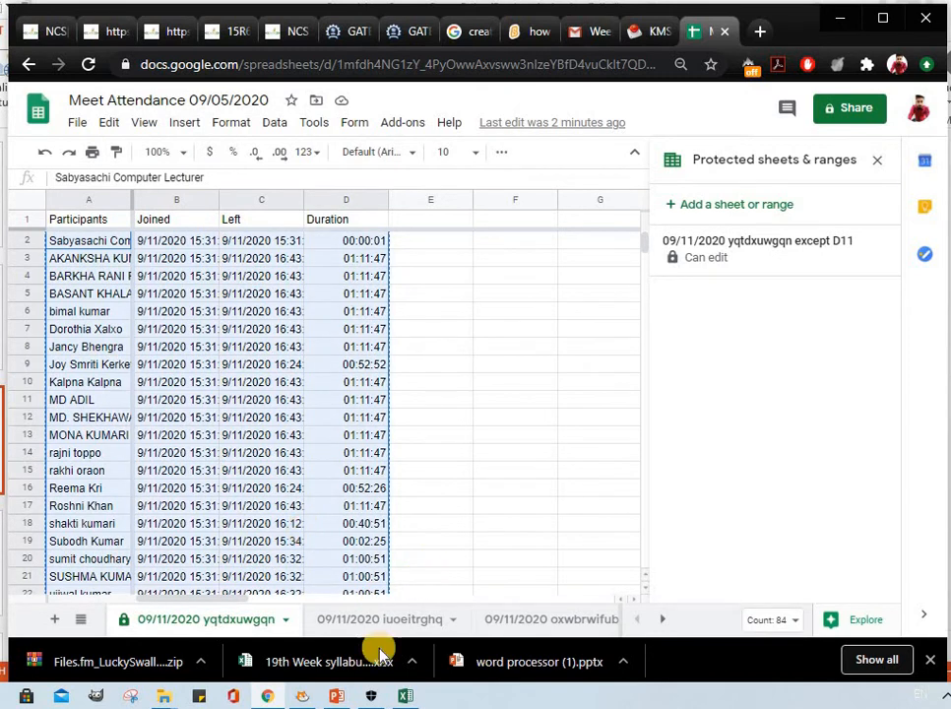
Switch to the Book1 workbook in Excel and paste the copied attendance records into Sheet1 starting at cell A1.
{"action": "left_click", "coordinate": [404, 695]}
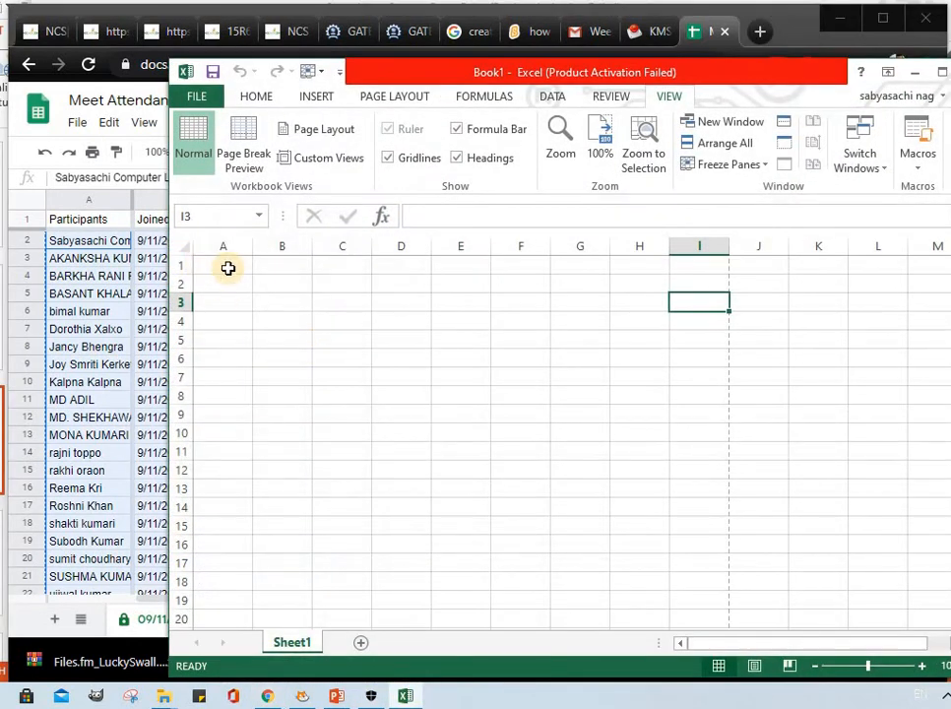
{"action": "left_click", "coordinate": [228, 266]}
{"action": "right_click", "coordinate": [228, 267]}
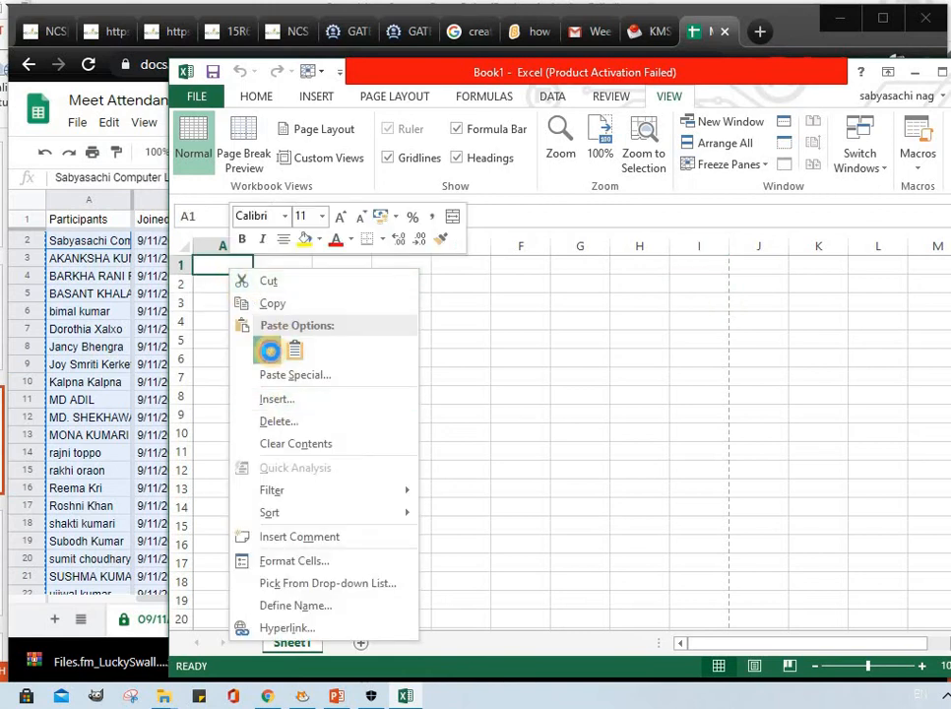
{"action": "left_click", "coordinate": [269, 351]}
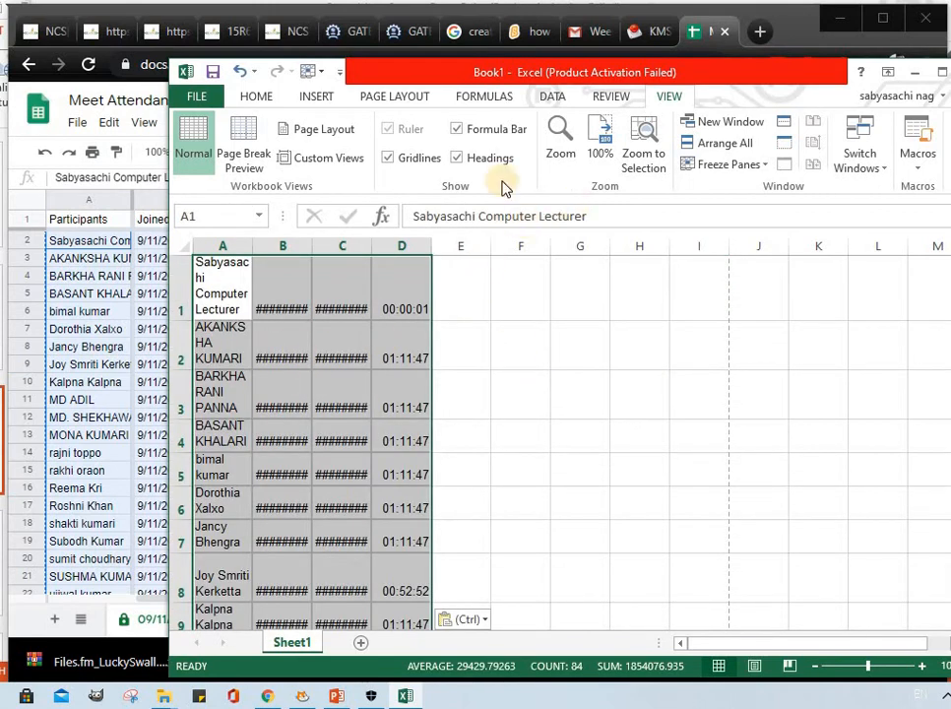
Export the workbook with the attendance records as a PDF named Book1.pdf to the Desktop.
{"action": "left_click", "coordinate": [201, 97]}
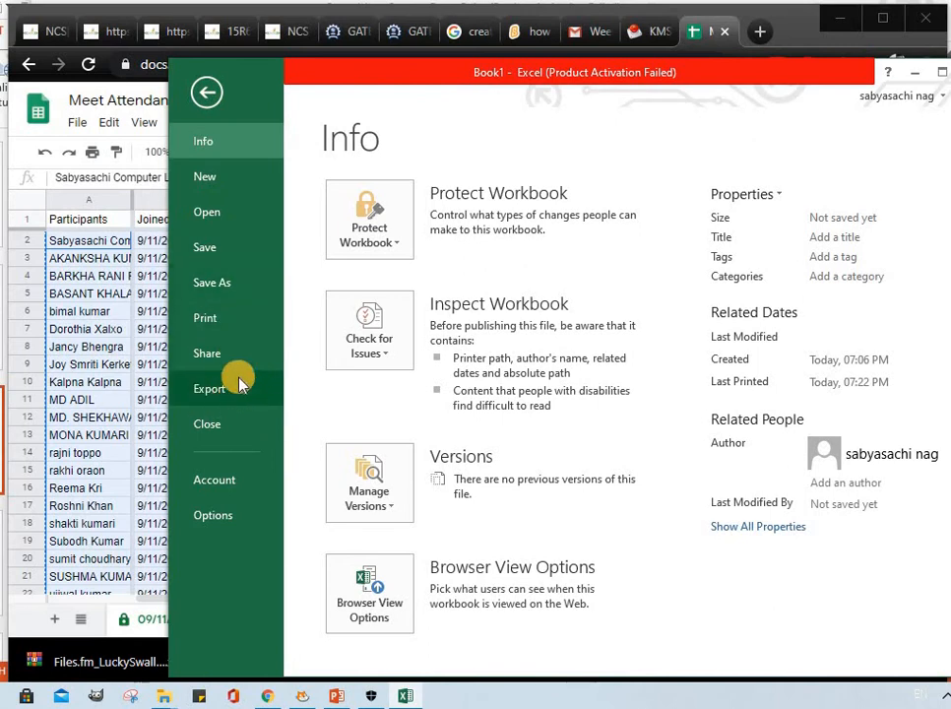
{"action": "left_click", "coordinate": [219, 392]}
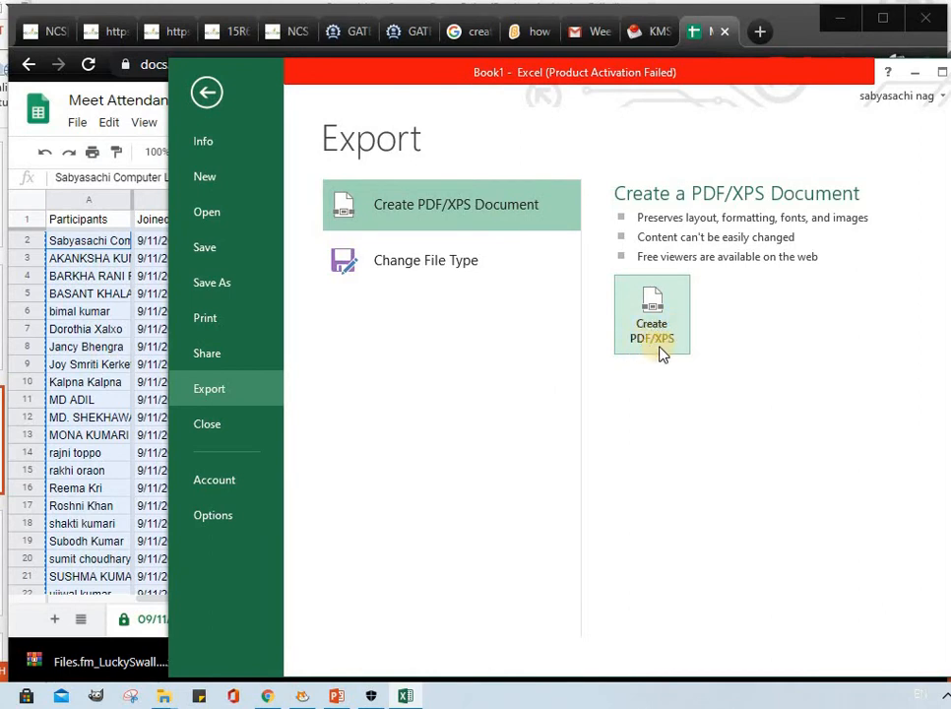
{"action": "left_click", "coordinate": [669, 323]}
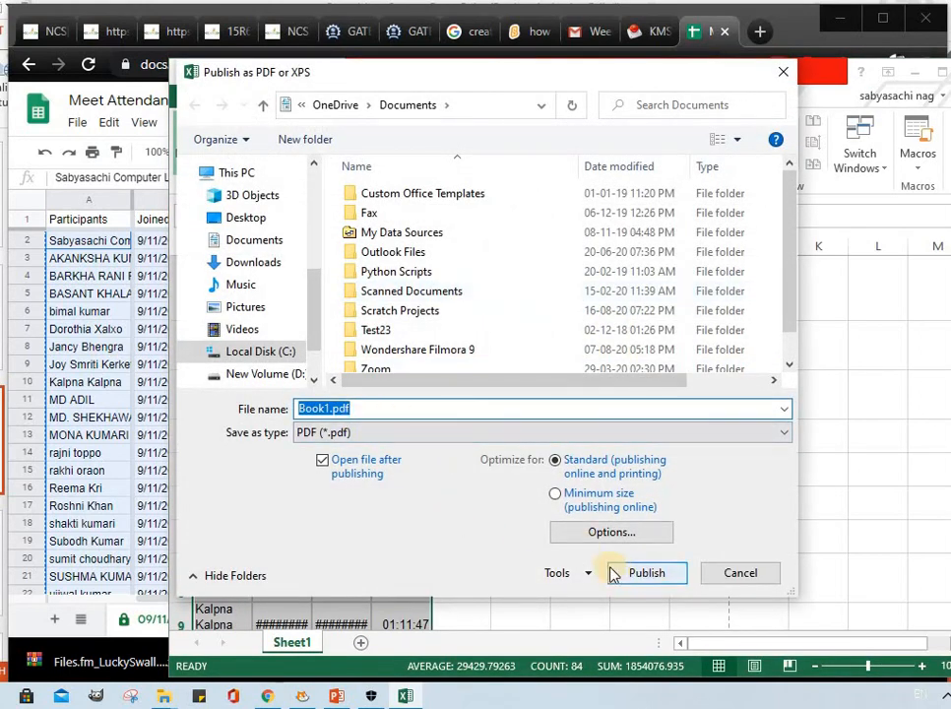
{"action": "left_click", "coordinate": [246, 218]}
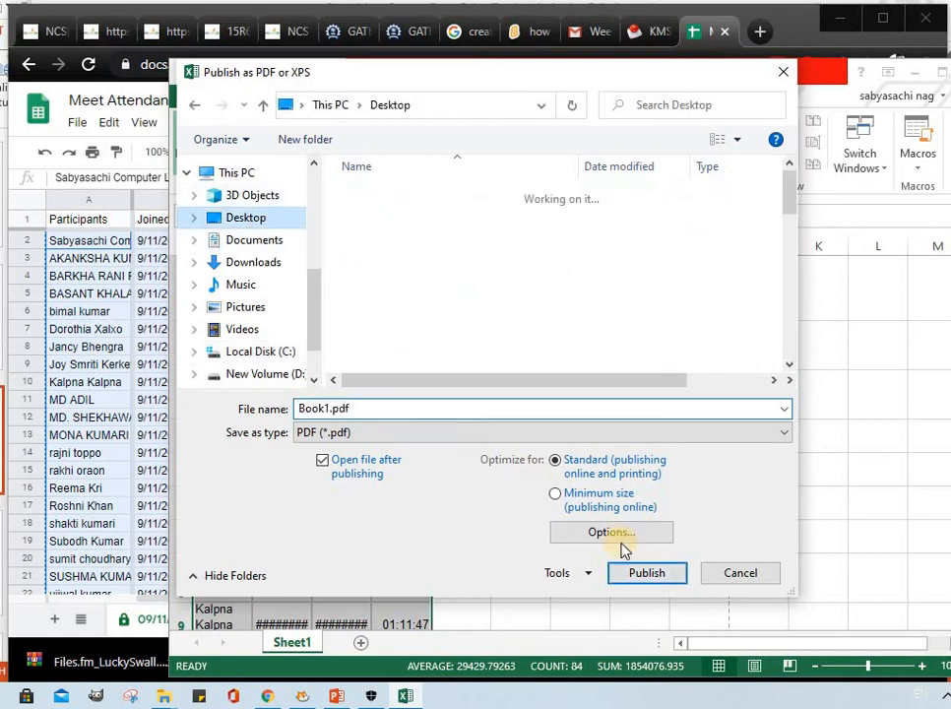
{"action": "left_click", "coordinate": [650, 573]}
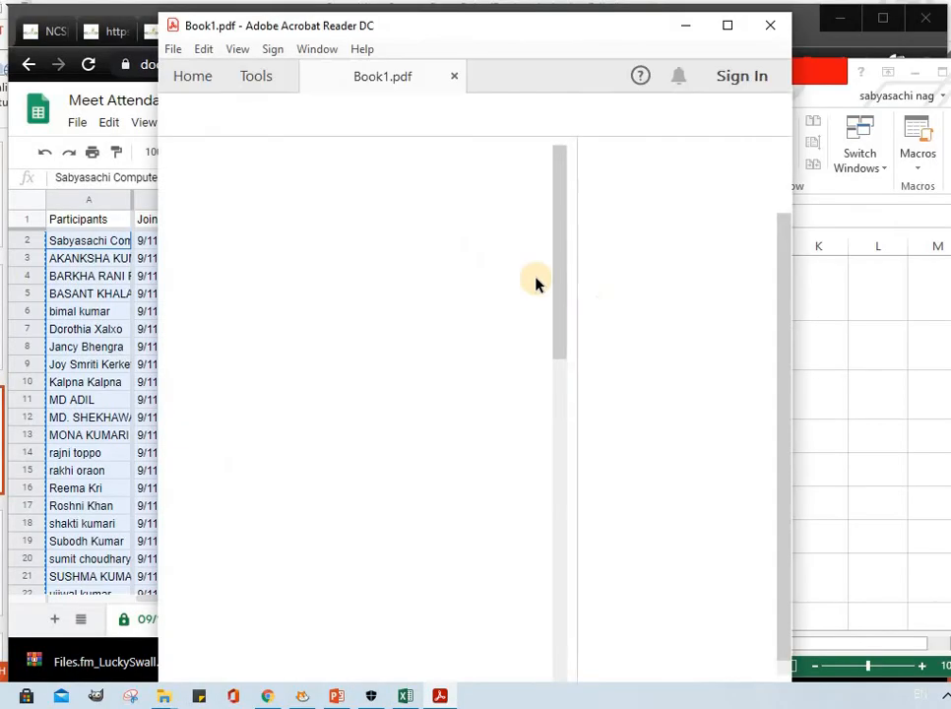
View the exported Book1.pdf in a maximized Acrobat Reader window and close it.
{"action": "left_click", "coordinate": [727, 25]}
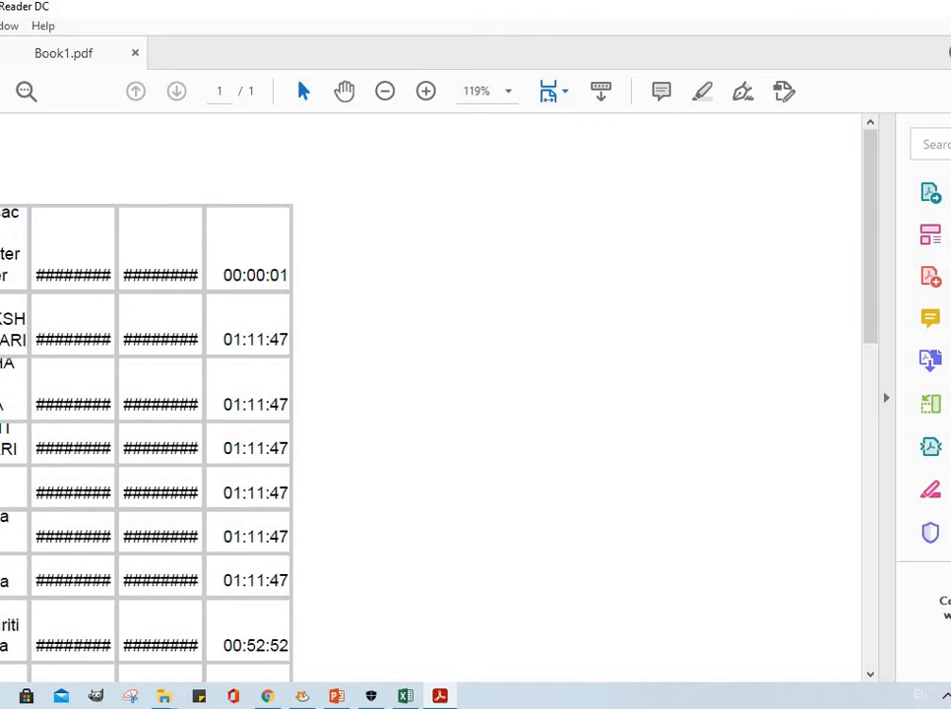
{"action": "key", "text": "alt+F4"}
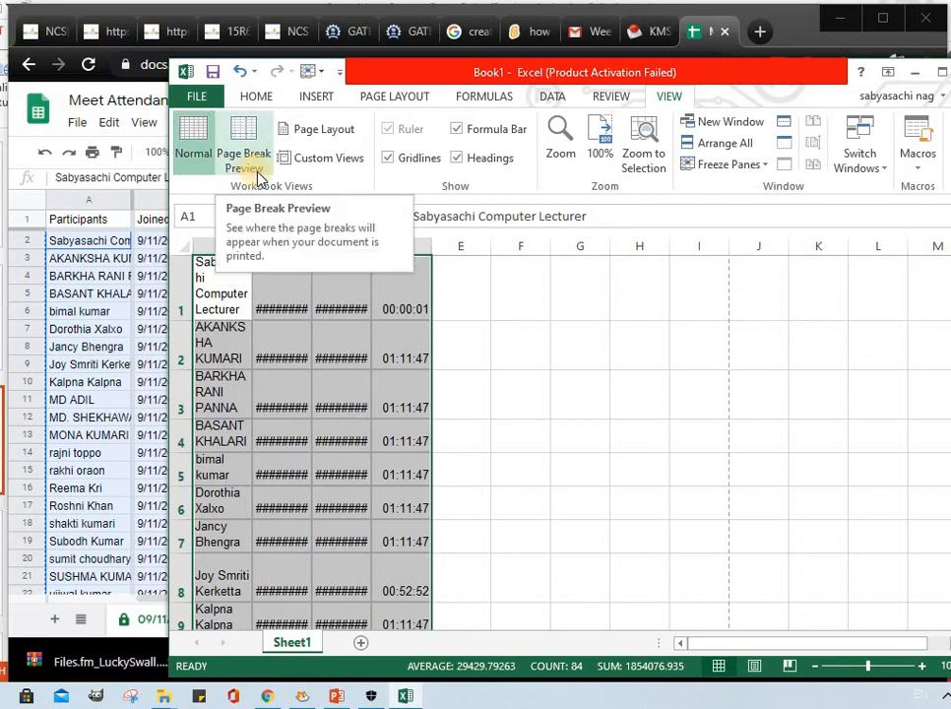
{"action": "left_click", "coordinate": [258, 103]}
{"action": "left_click", "coordinate": [315, 100]}
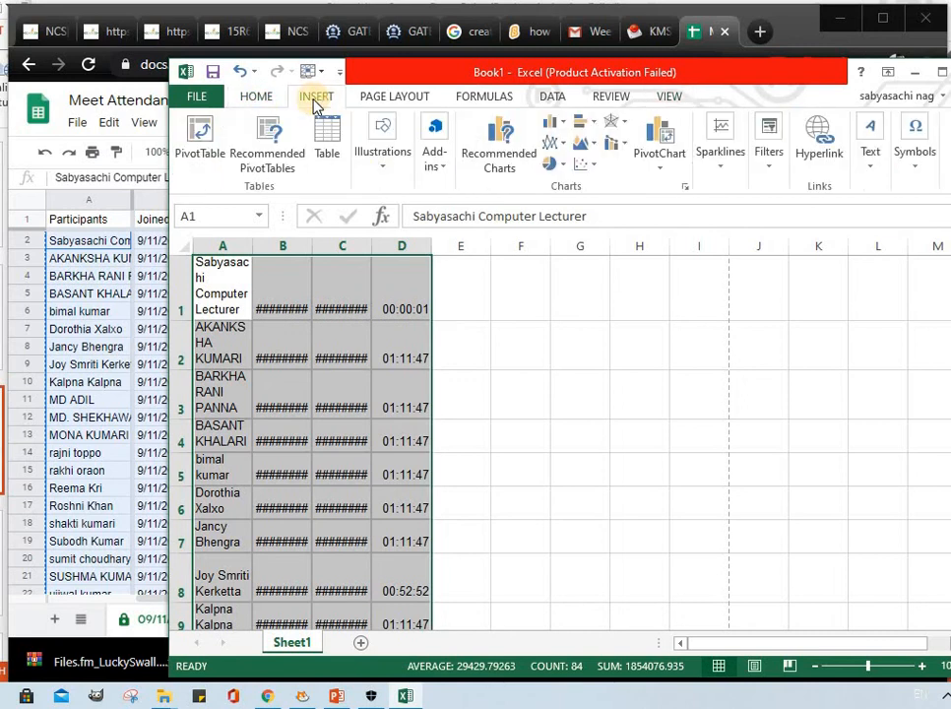
{"action": "left_click", "coordinate": [372, 98]}
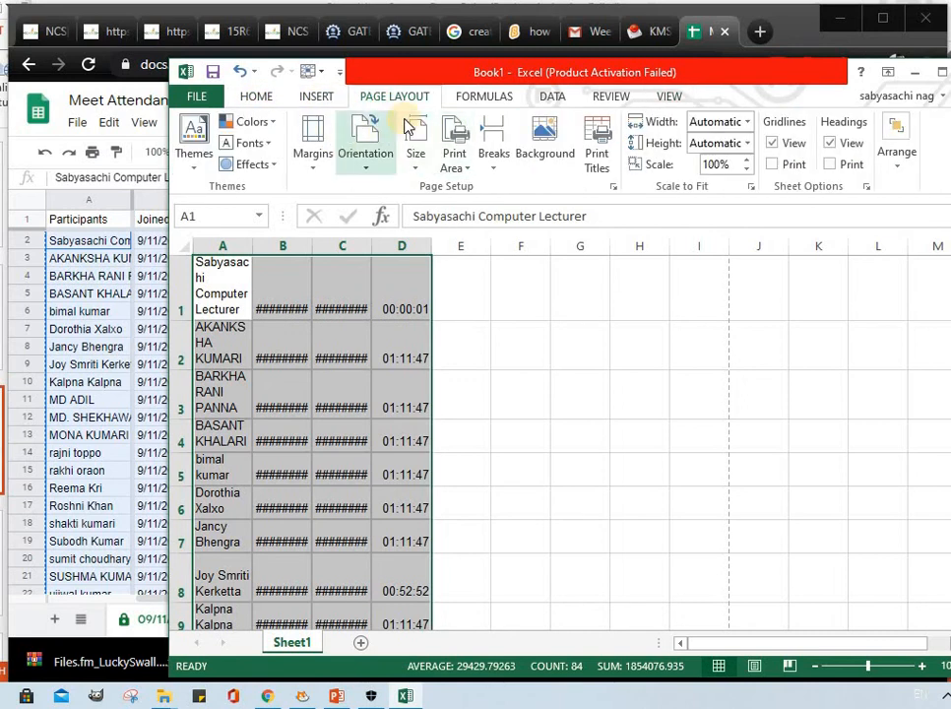
{"action": "left_click", "coordinate": [483, 98]}
Turn on filtering for the attendance records in Sheet1 of Book1 and turn it off again.
{"action": "left_click", "coordinate": [556, 100]}
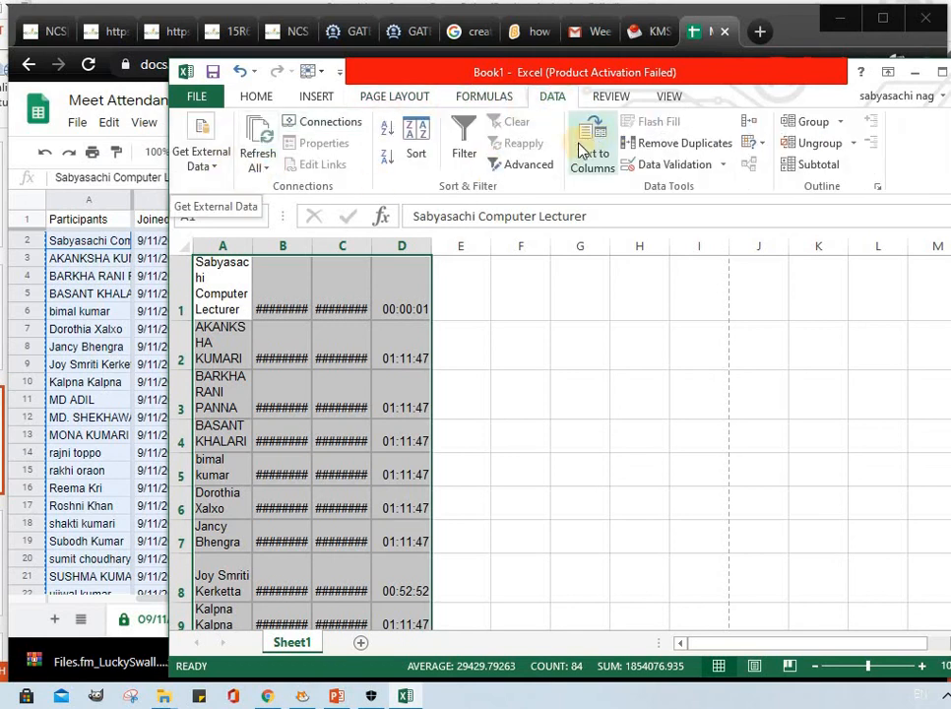
{"action": "left_click", "coordinate": [215, 170]}
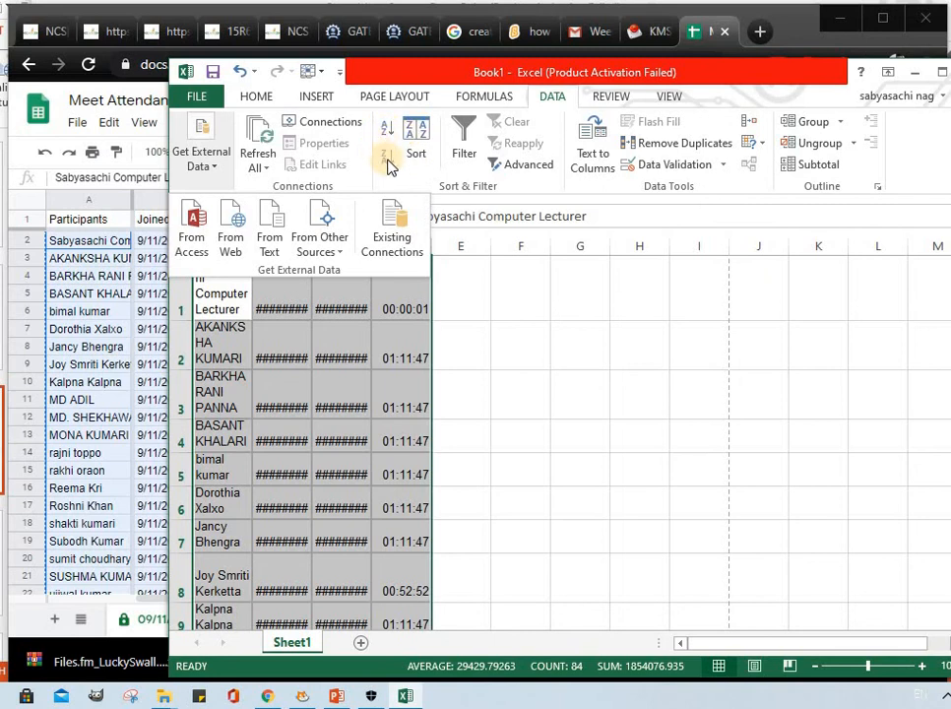
{"action": "left_click", "coordinate": [471, 159]}
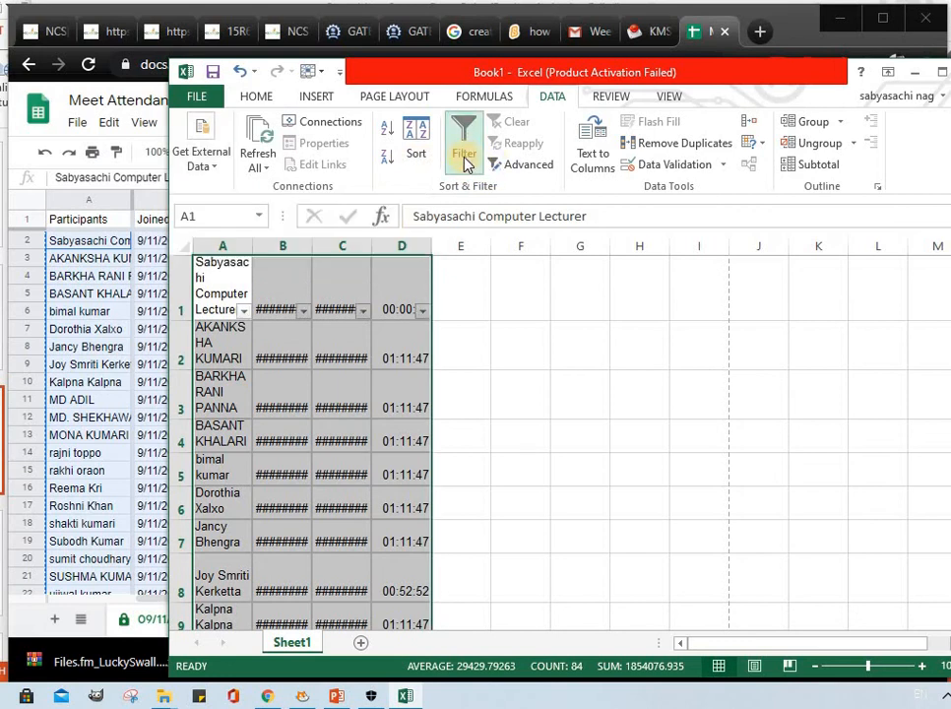
{"action": "left_click", "coordinate": [461, 159]}
Try to apply an advanced filter to the list range A1:D21 with the results copied to another location.
{"action": "left_click", "coordinate": [523, 164]}
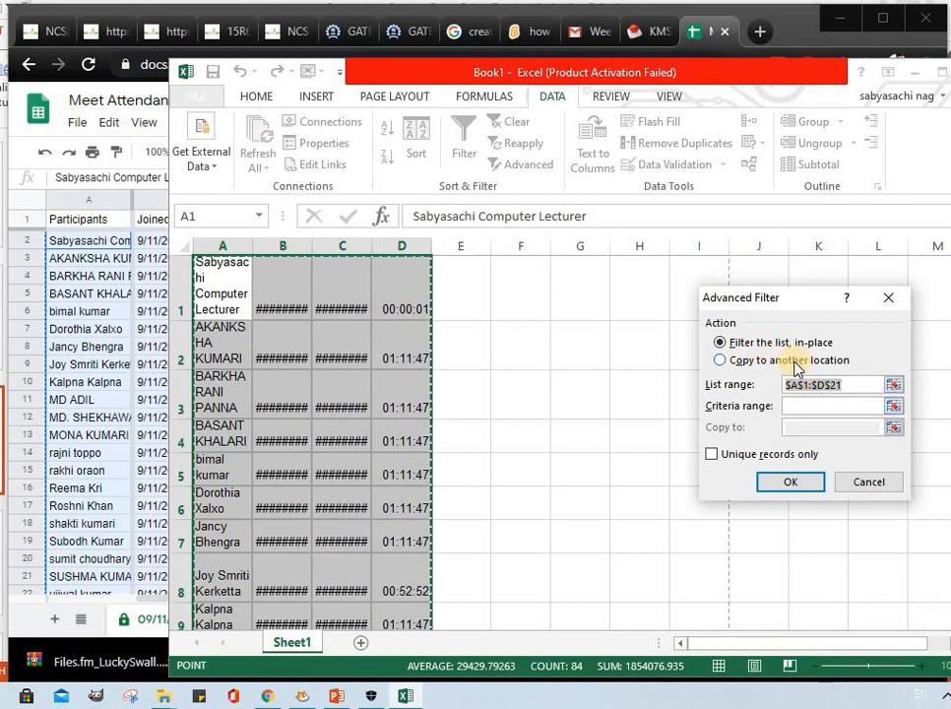
{"action": "left_click", "coordinate": [754, 362]}
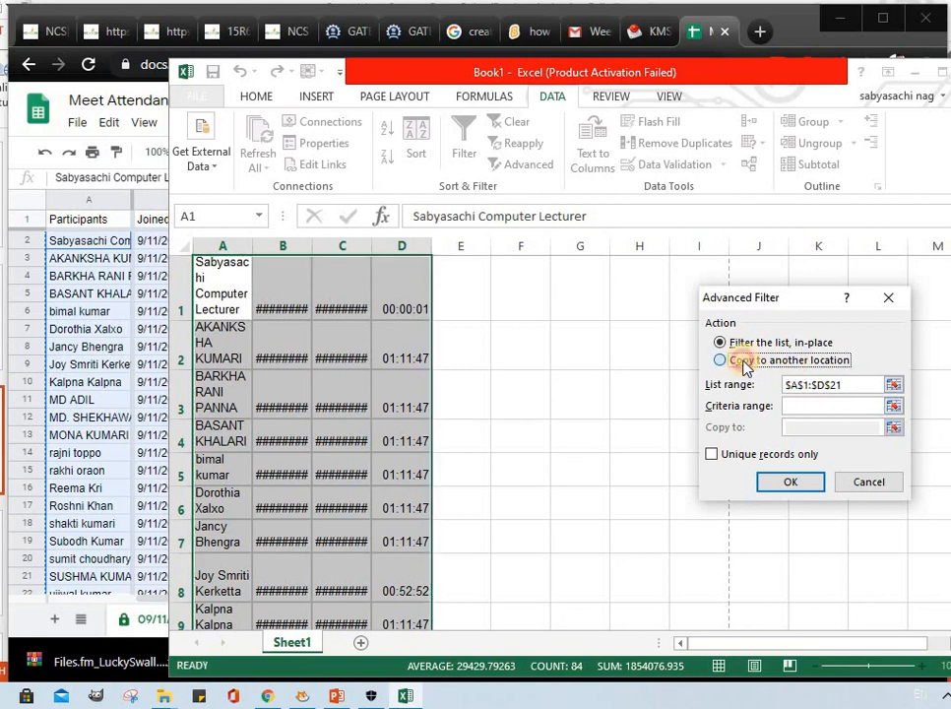
{"action": "left_click", "coordinate": [806, 404]}
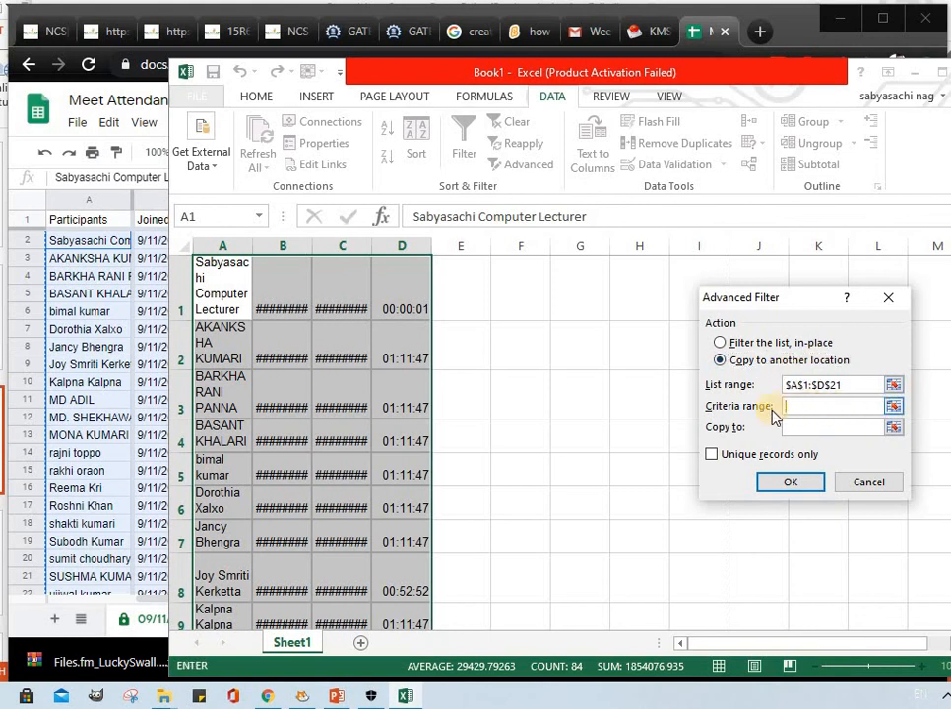
{"action": "left_click", "coordinate": [789, 482]}
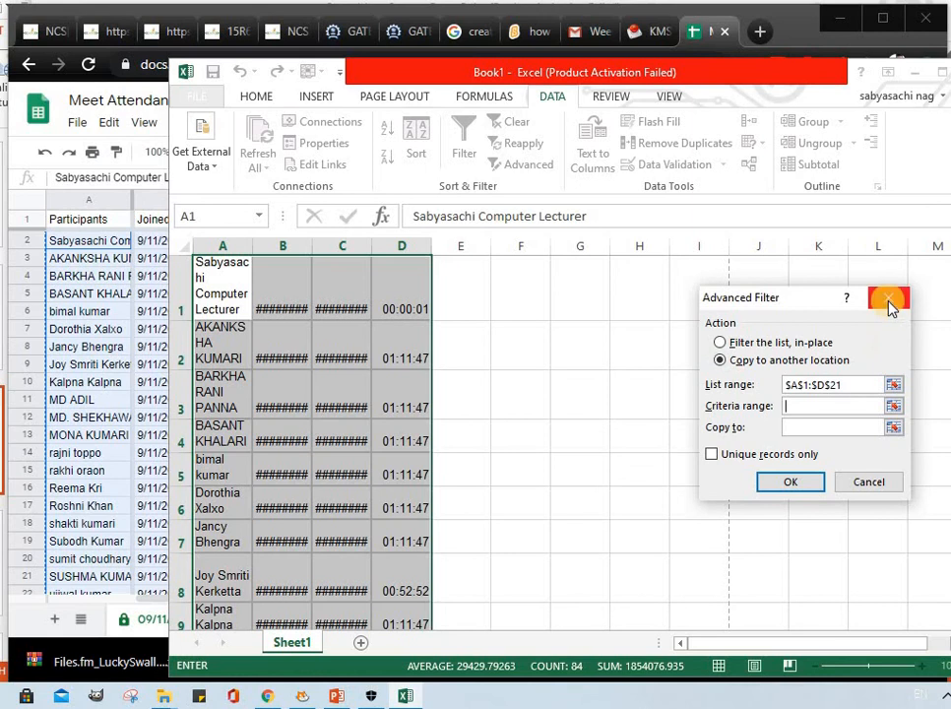
{"action": "left_click", "coordinate": [887, 305]}
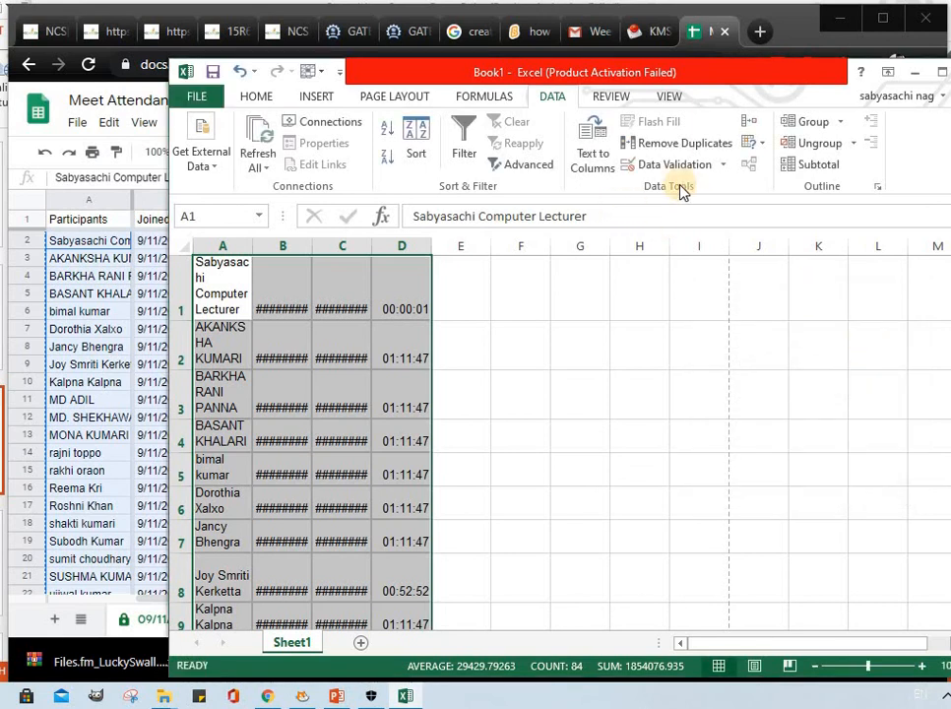
Try to convert the selected attendance records with Text to Columns.
{"action": "left_click", "coordinate": [595, 165]}
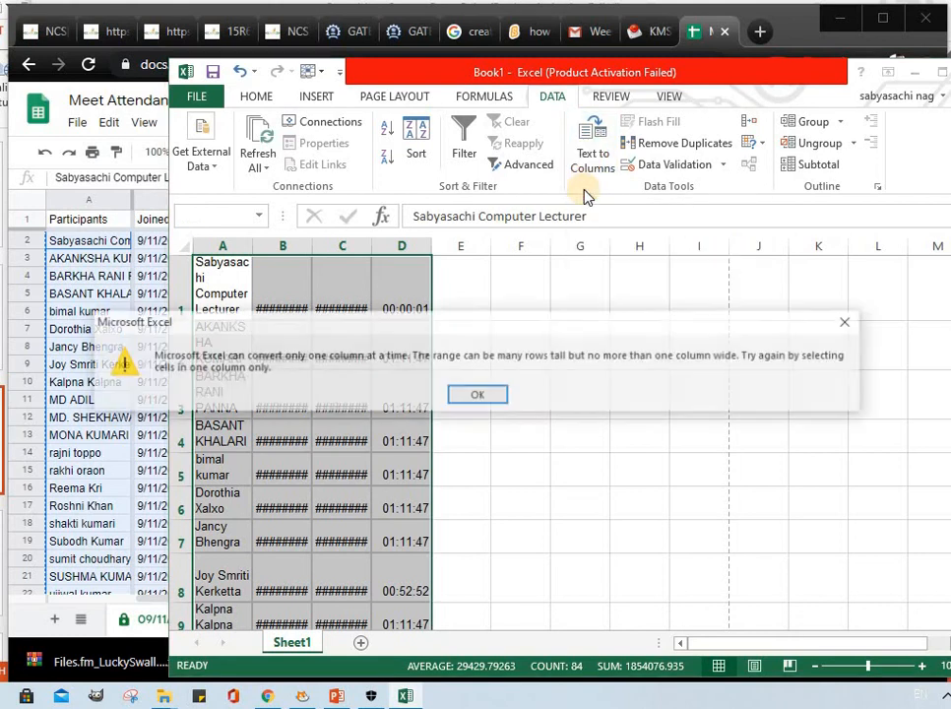
{"action": "left_click", "coordinate": [484, 391]}
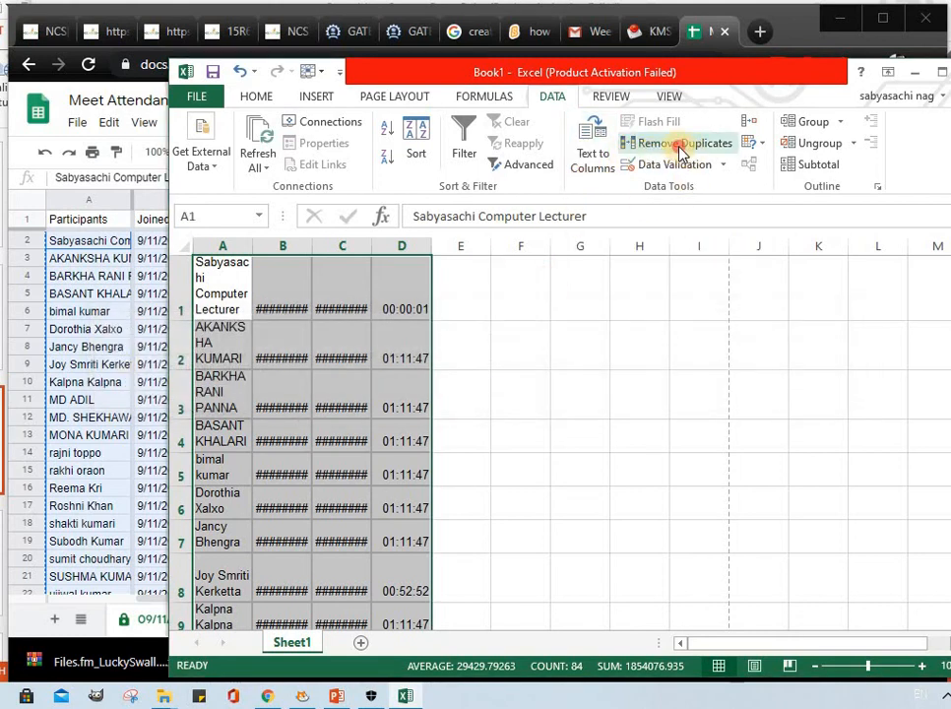
Remove duplicates from the selected attendance records, comparing only Column B and Column C.
{"action": "left_click", "coordinate": [679, 146]}
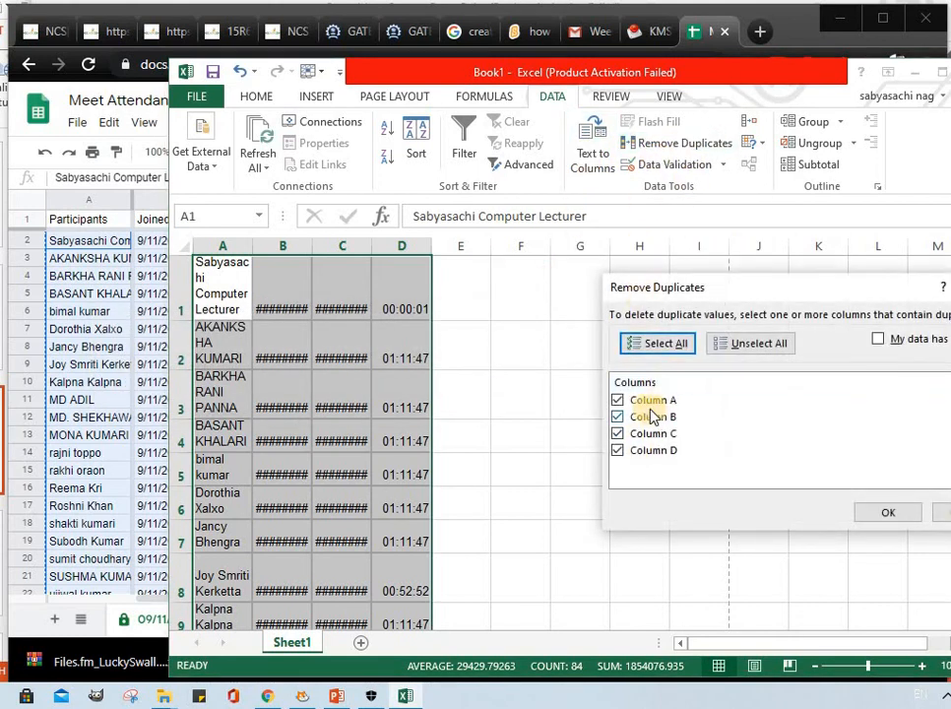
{"action": "left_click", "coordinate": [616, 417]}
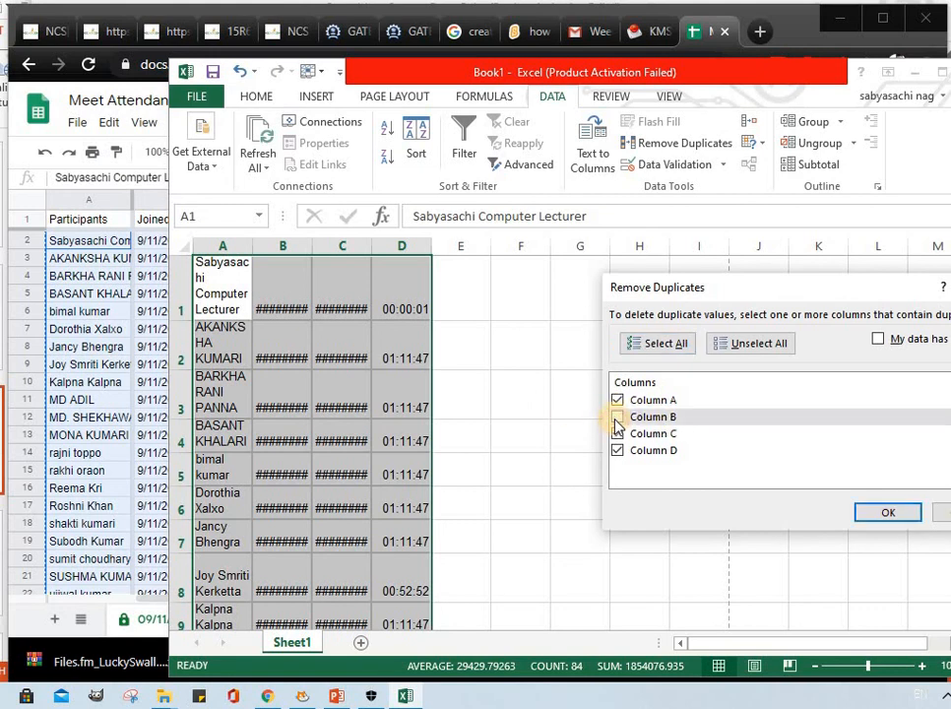
{"action": "left_click", "coordinate": [616, 400]}
{"action": "left_click", "coordinate": [616, 434]}
{"action": "left_click", "coordinate": [617, 450]}
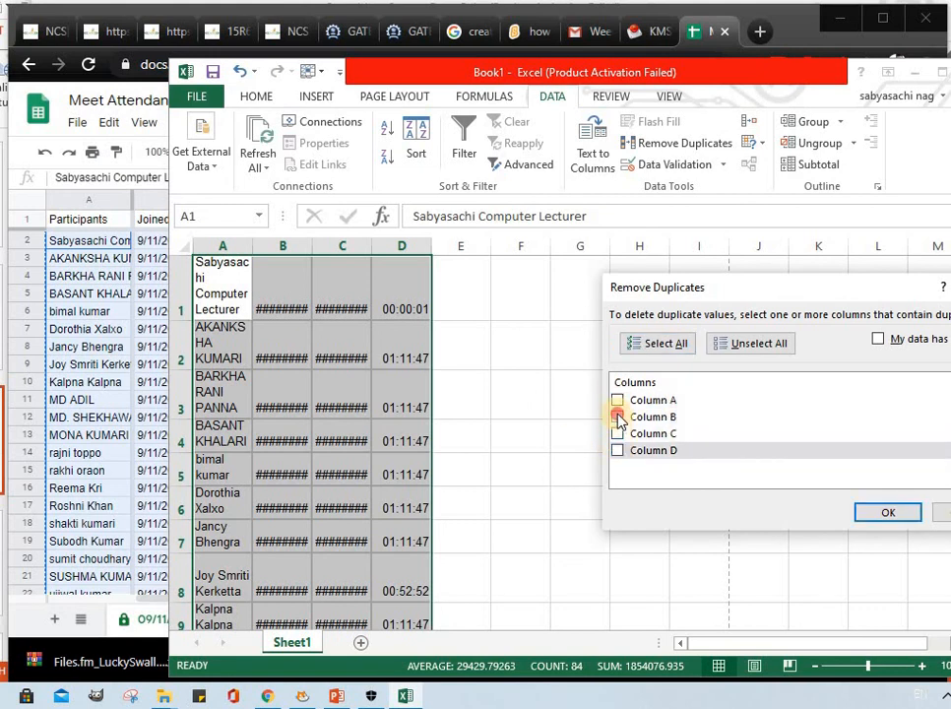
{"action": "left_click", "coordinate": [616, 418]}
{"action": "left_click", "coordinate": [617, 433]}
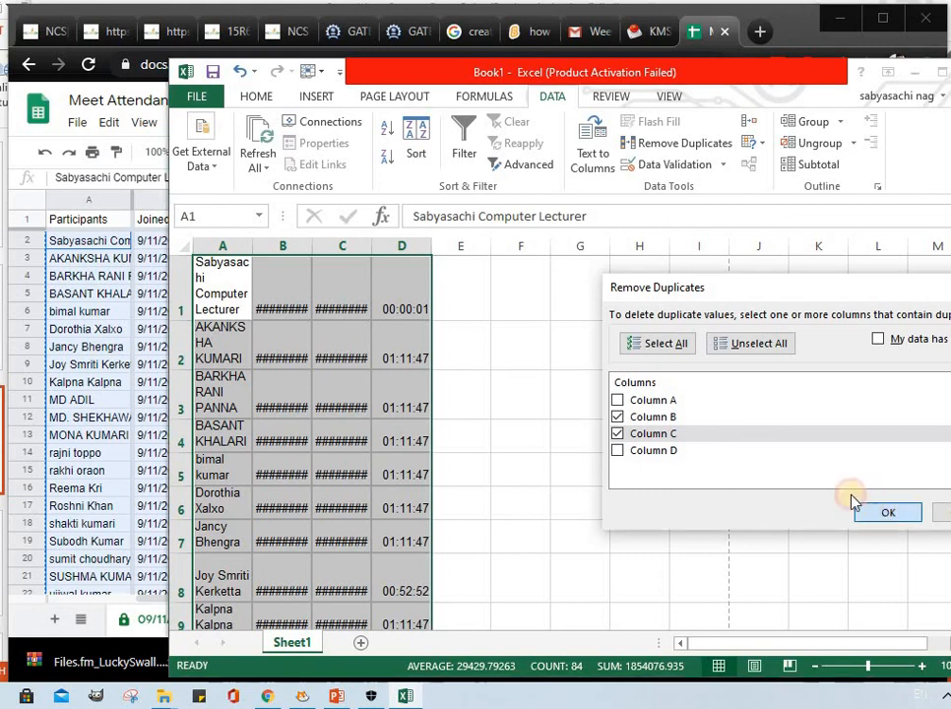
{"action": "left_click", "coordinate": [867, 509]}
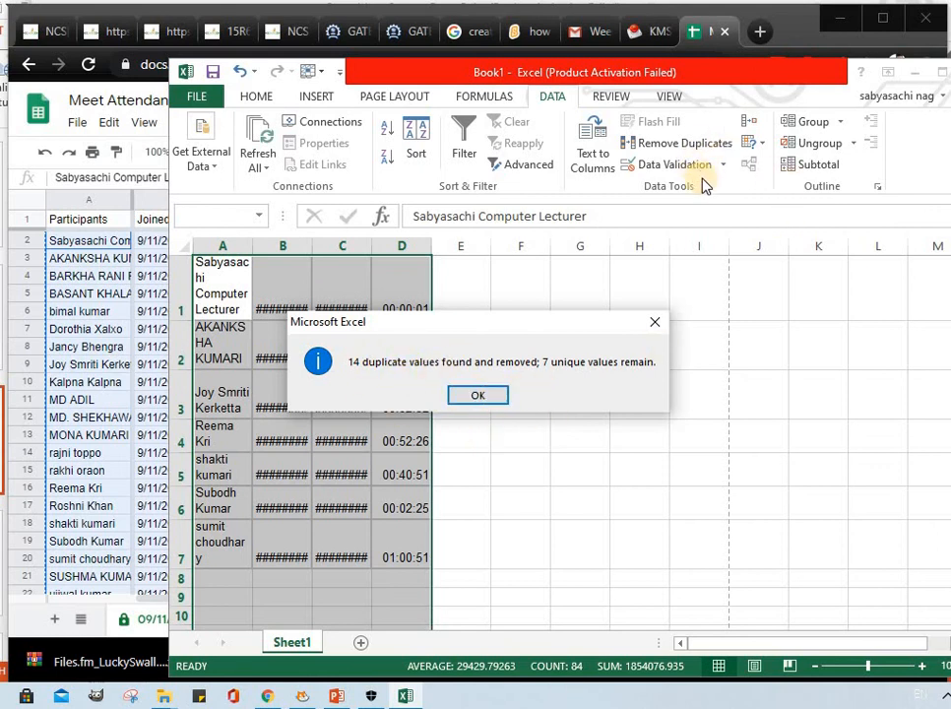
{"action": "left_click", "coordinate": [487, 397]}
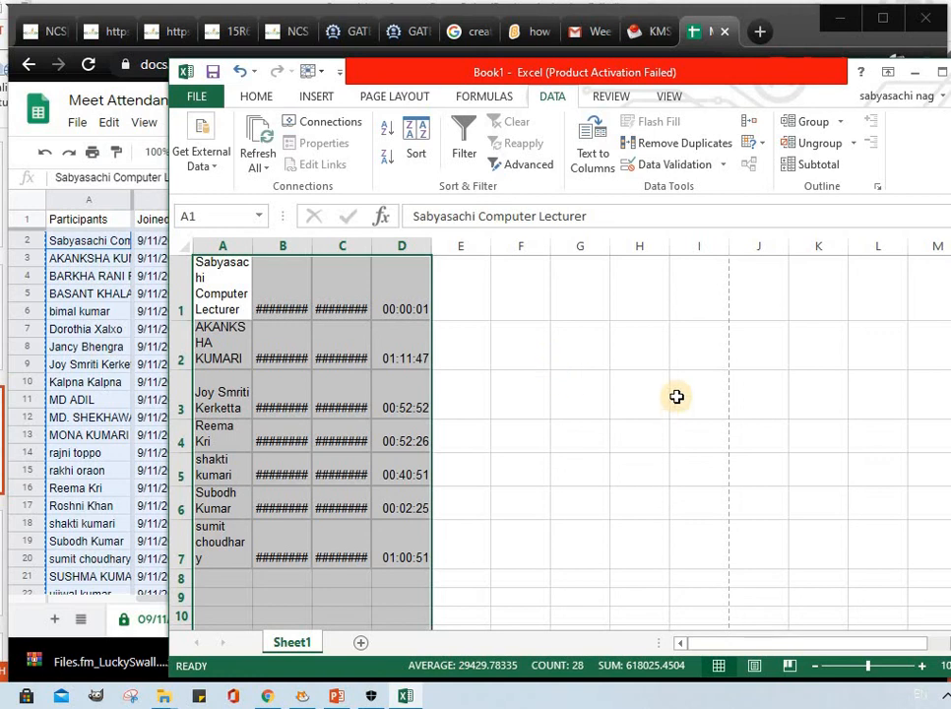
Bring up the grouping options for the selected records without applying them, and try to ungroup the selection.
{"action": "left_click", "coordinate": [839, 122]}
{"action": "left_click", "coordinate": [825, 146]}
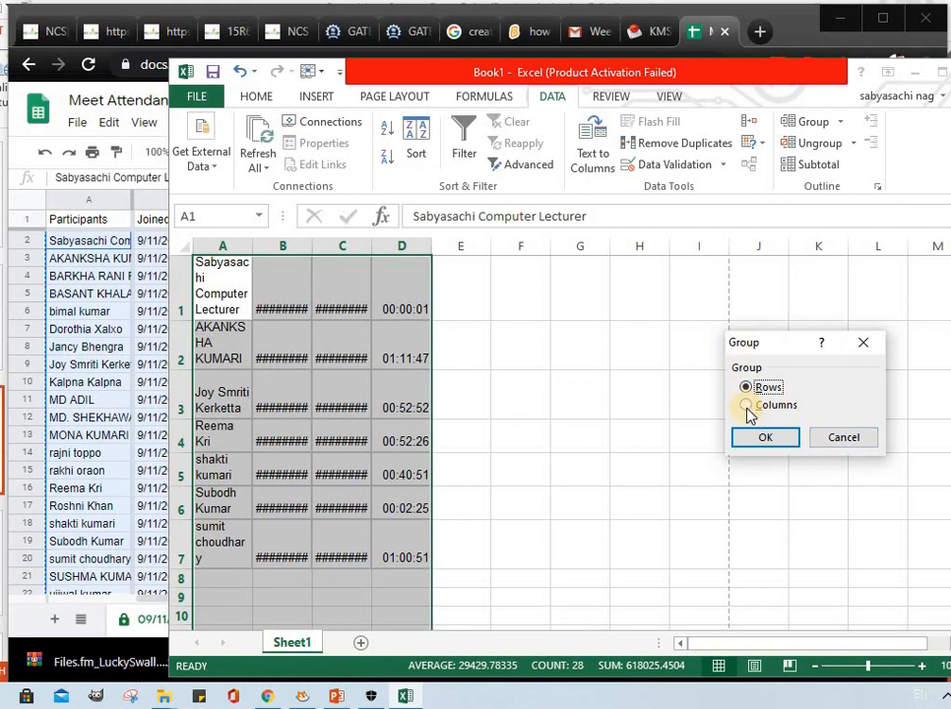
{"action": "left_click", "coordinate": [860, 344]}
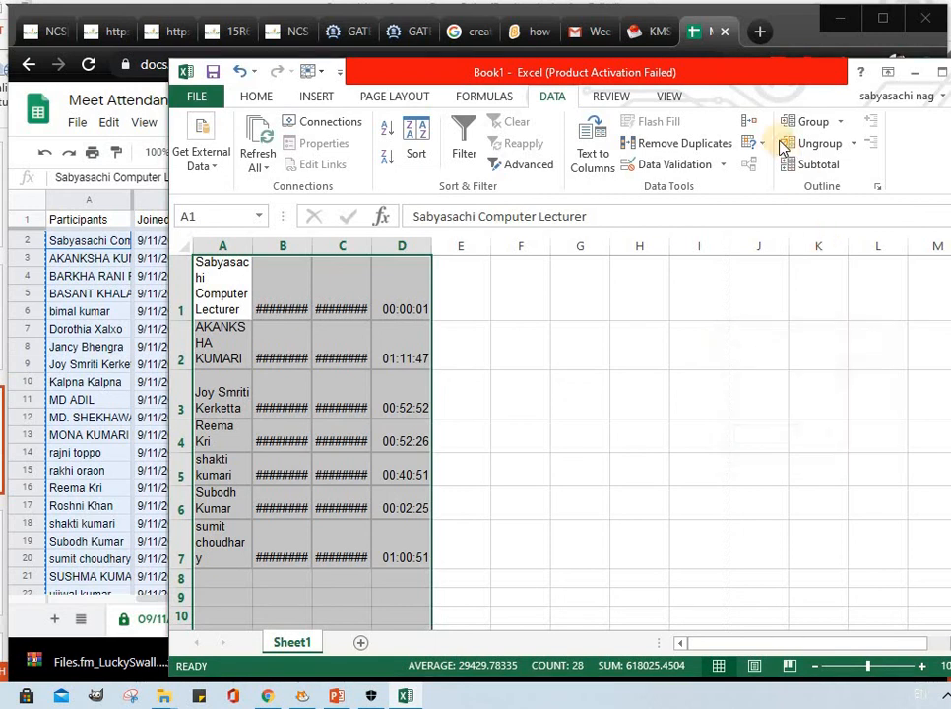
{"action": "left_click", "coordinate": [851, 150]}
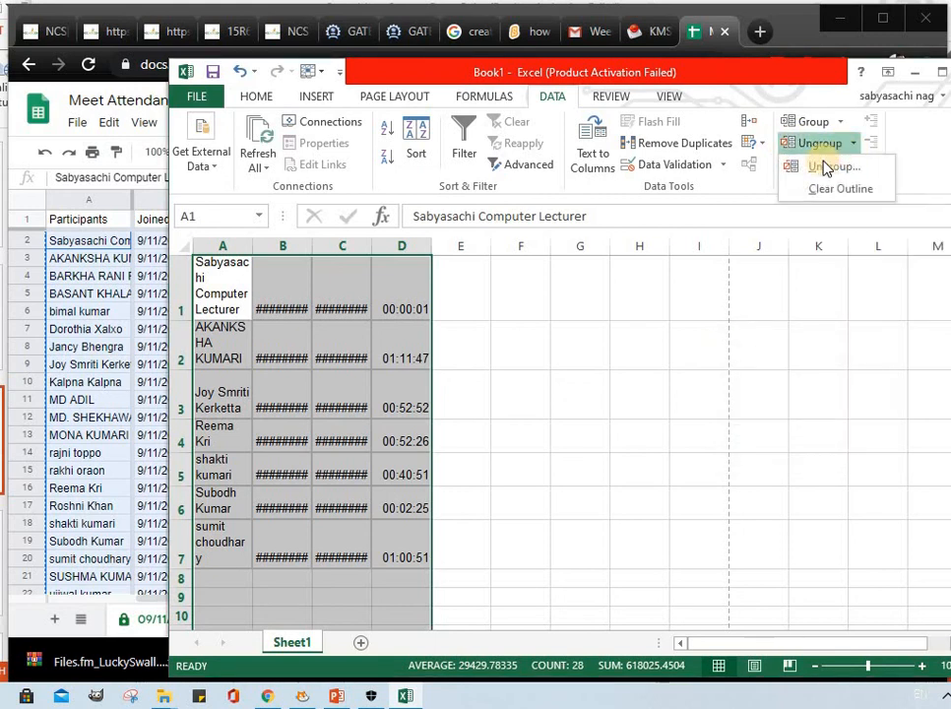
{"action": "left_click", "coordinate": [844, 166]}
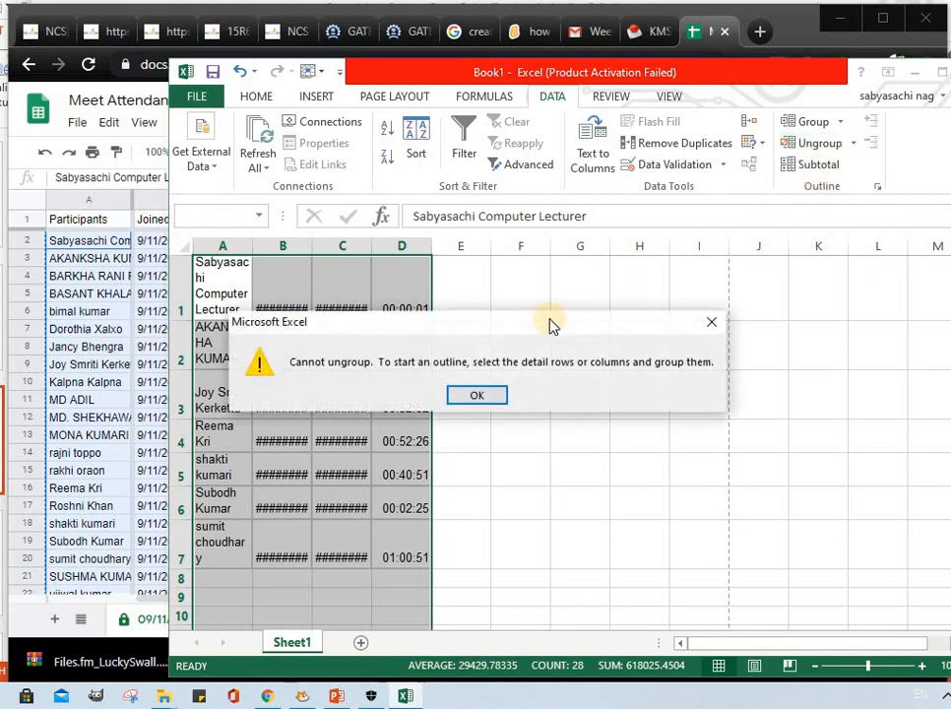
{"action": "left_click", "coordinate": [476, 395]}
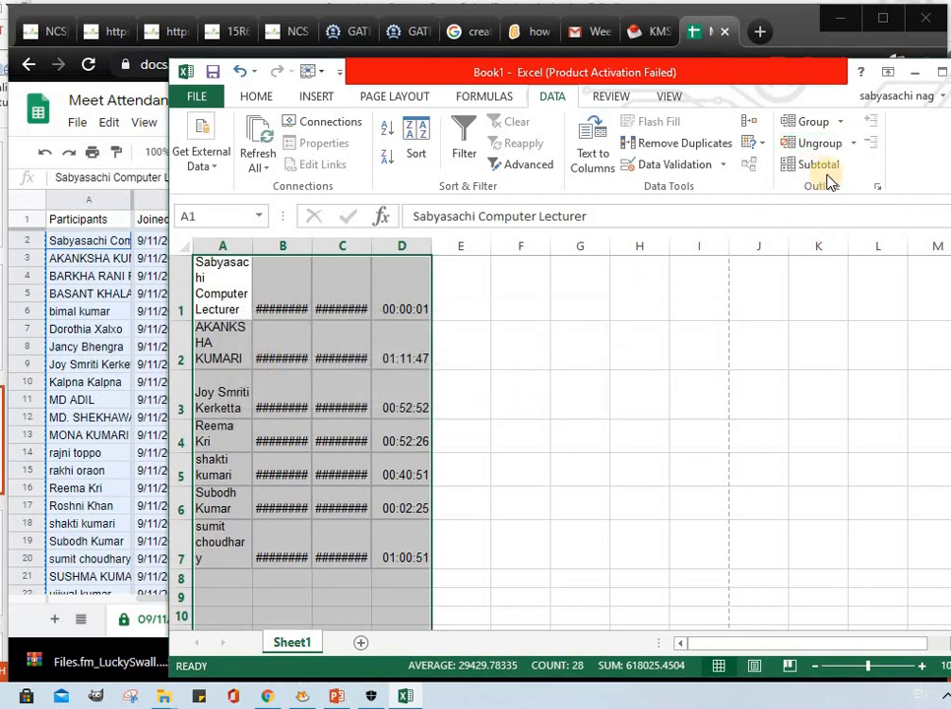
Try to add subtotals to the selected attendance records.
{"action": "left_click", "coordinate": [819, 169]}
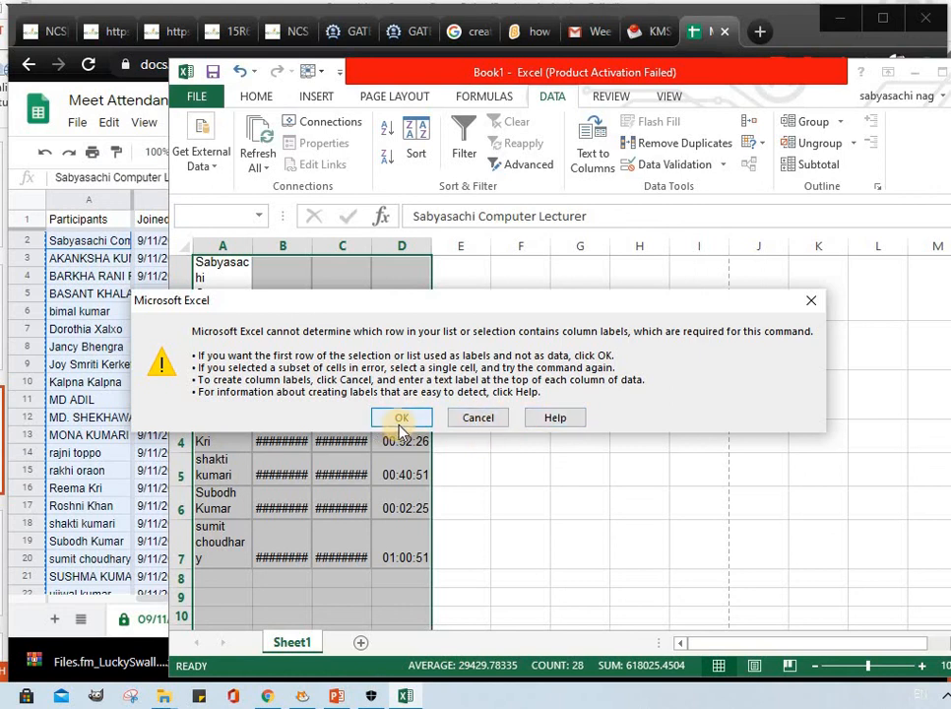
{"action": "left_click", "coordinate": [478, 417]}
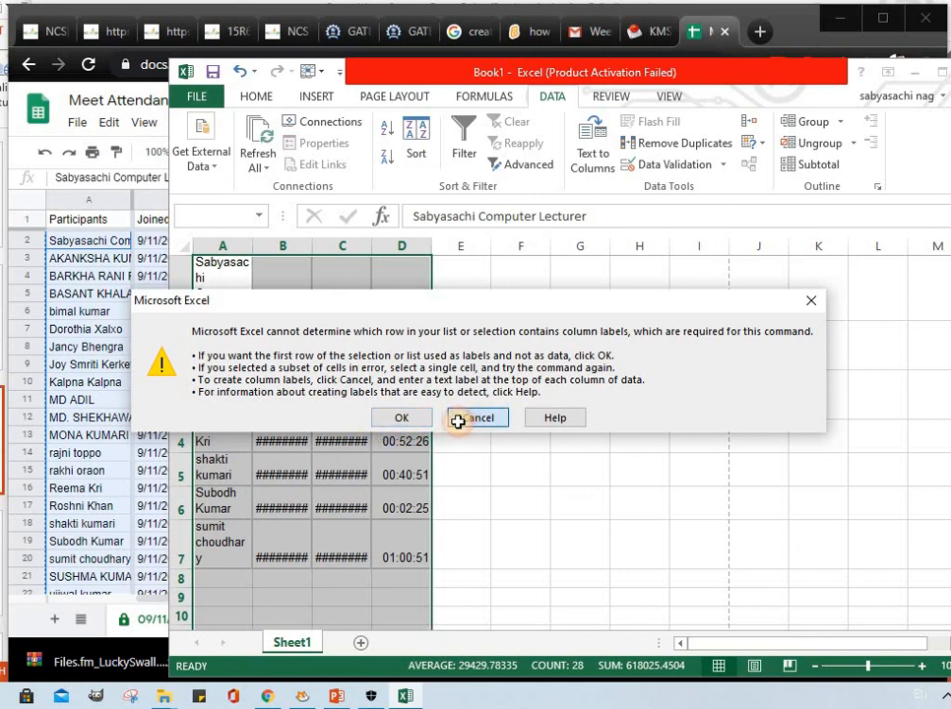
Protect the structure of the Book1 workbook with a password, entering and confirming the workbook password.
{"action": "left_click", "coordinate": [618, 98]}
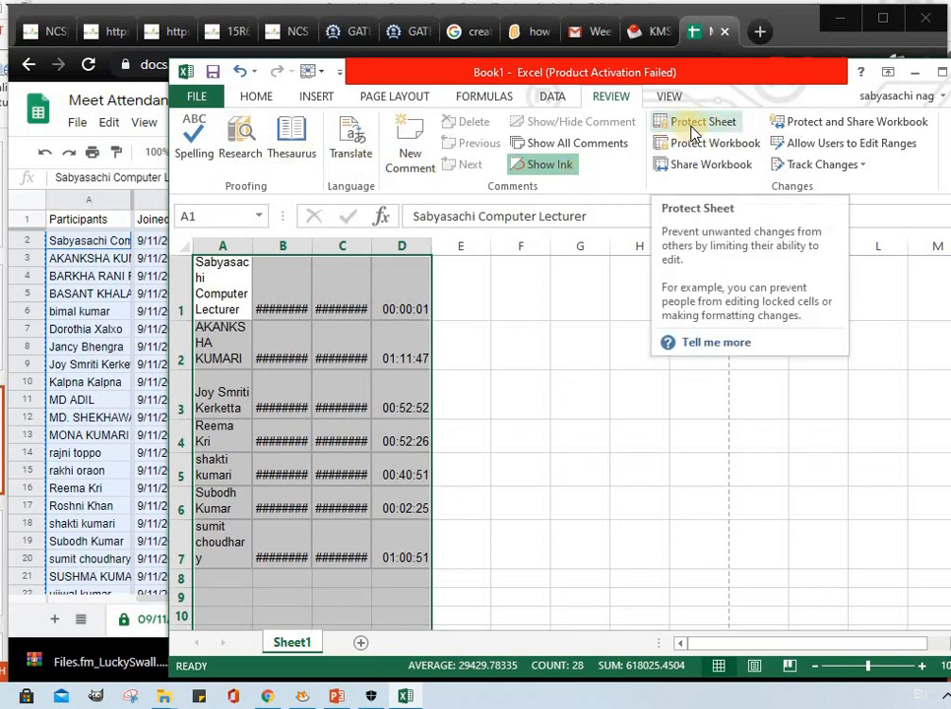
{"action": "left_click", "coordinate": [702, 150]}
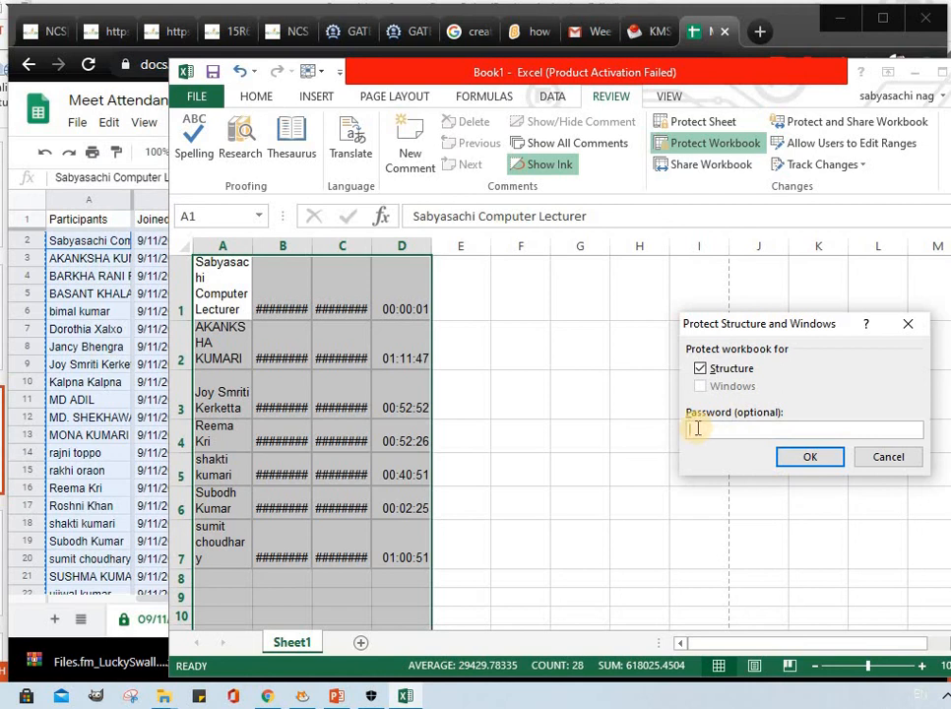
{"action": "left_click", "coordinate": [800, 457]}
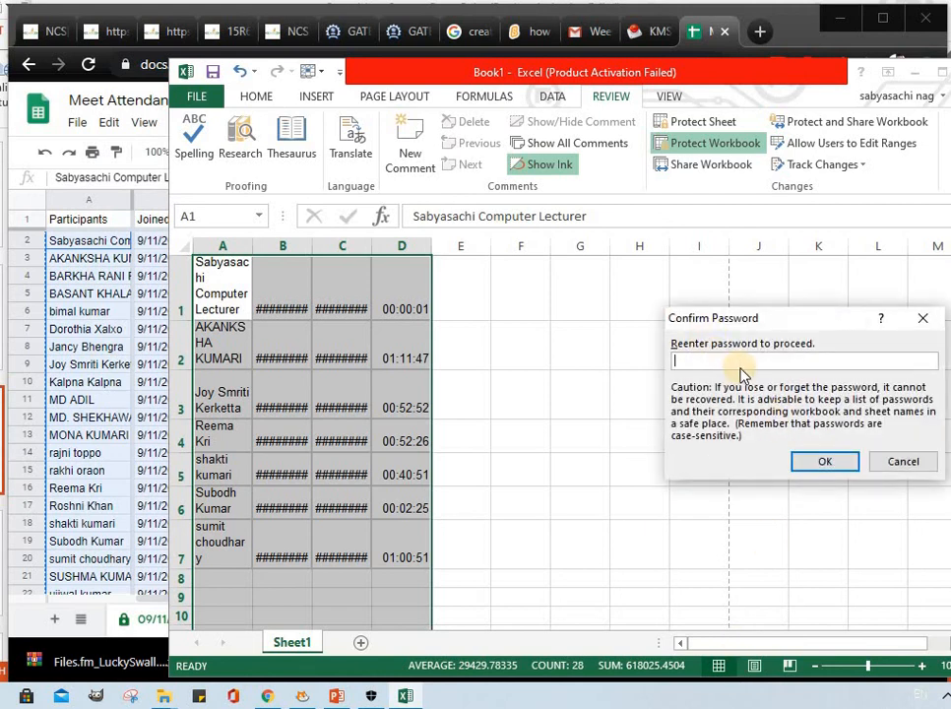
{"action": "left_click", "coordinate": [811, 464]}
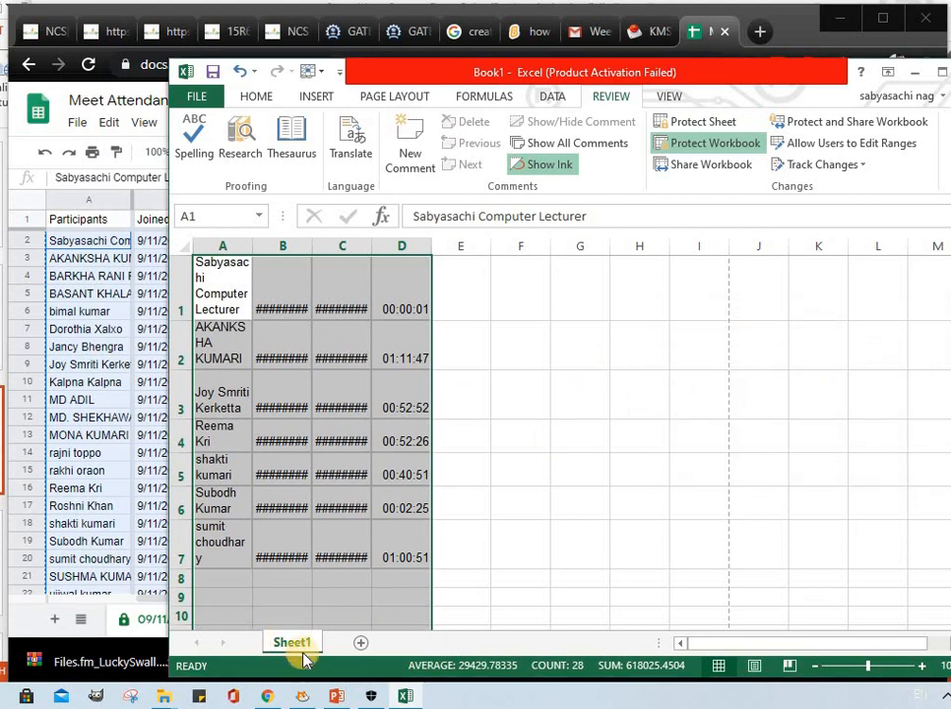